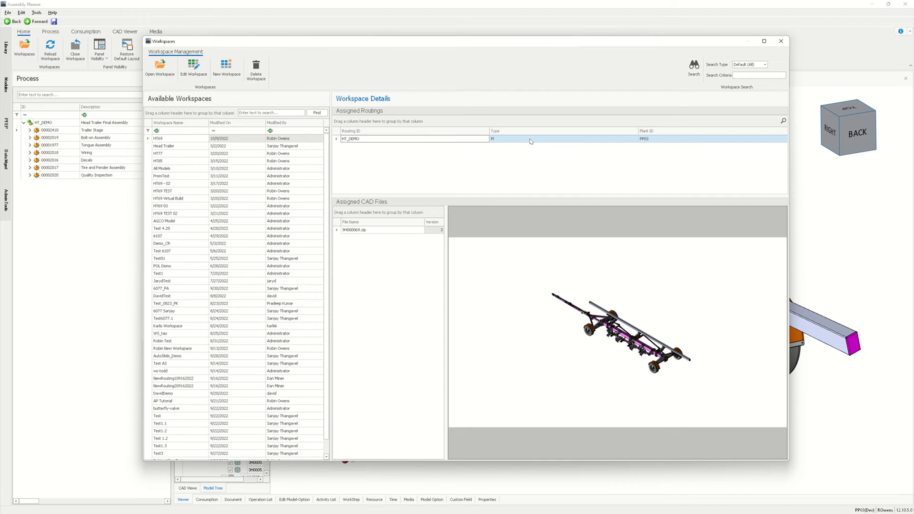
- Close the Workspaces window and expand Trailer Stage, its Stage the trailer activity, and Bolt-on Assembly in the process tree
click(780, 42)
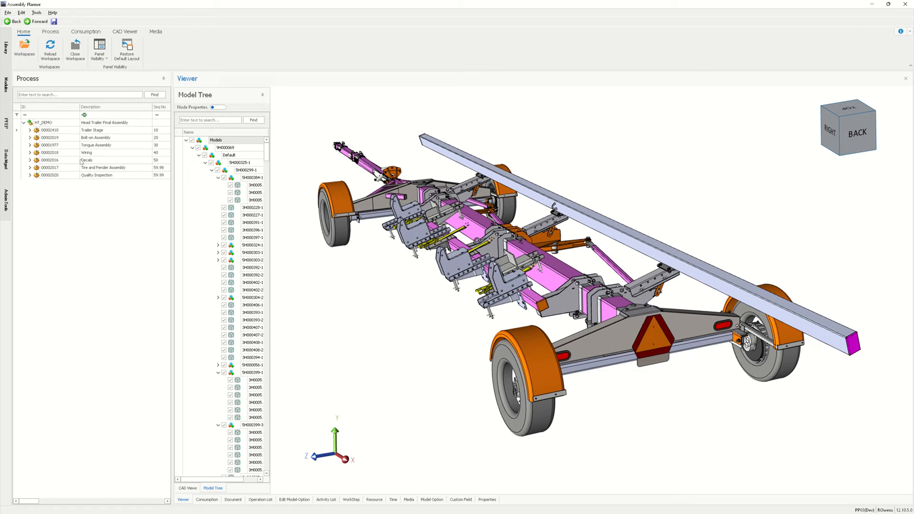
click(30, 130)
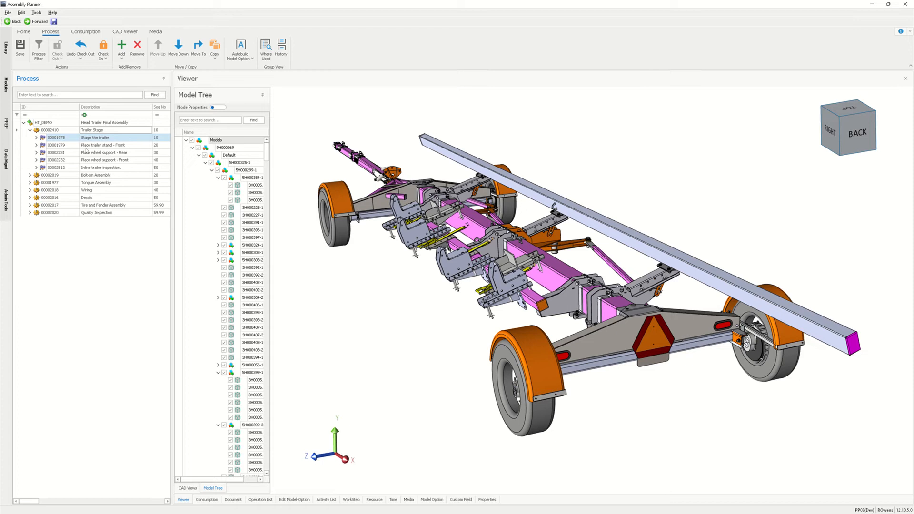
click(37, 138)
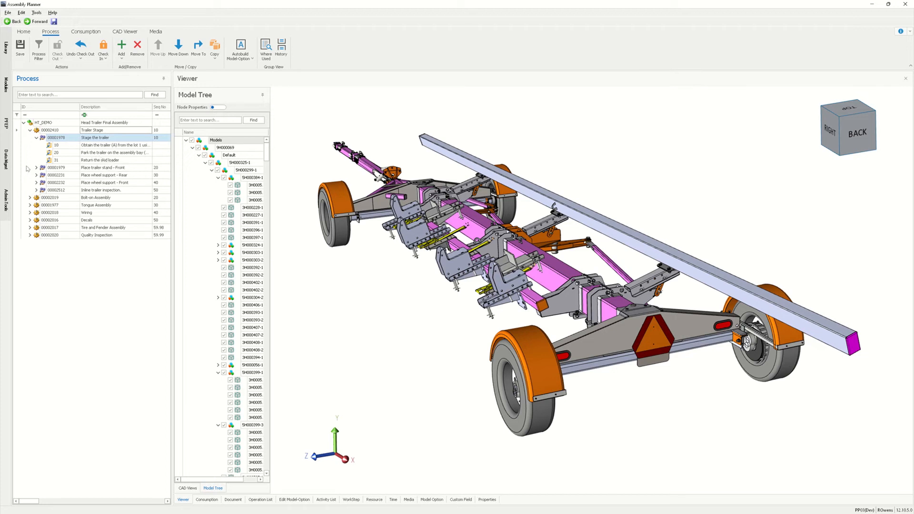
click(30, 197)
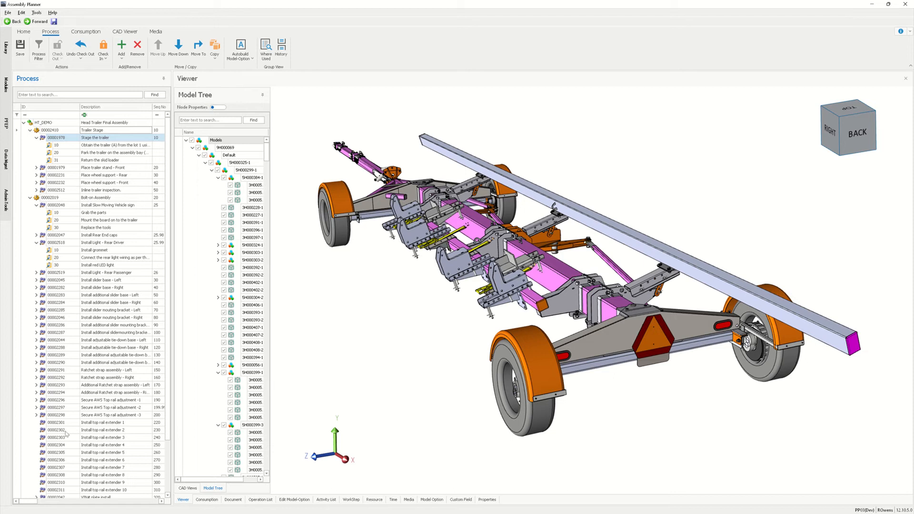
- Review the process tree's image, time and work station columns, and select the Install Slow Moving Vehicle sign activity
drag(28, 503, 41, 502)
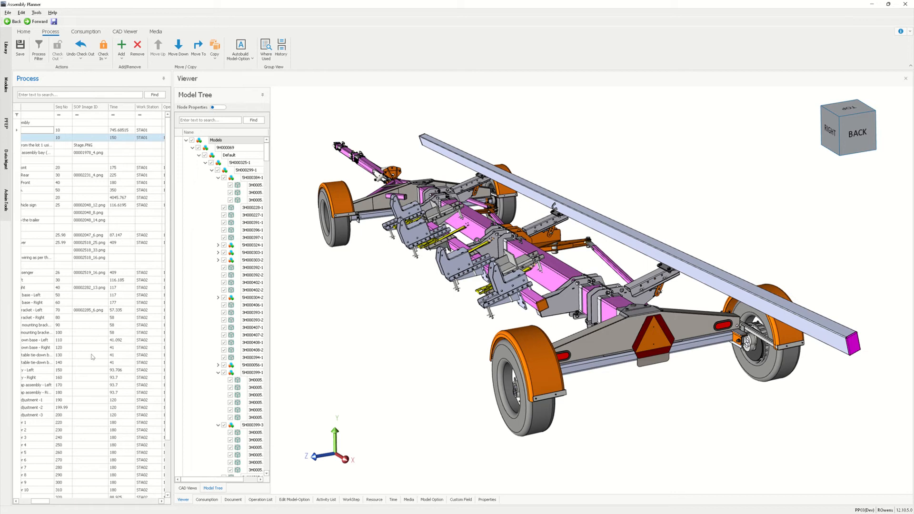
scroll(94, 329, down, 1)
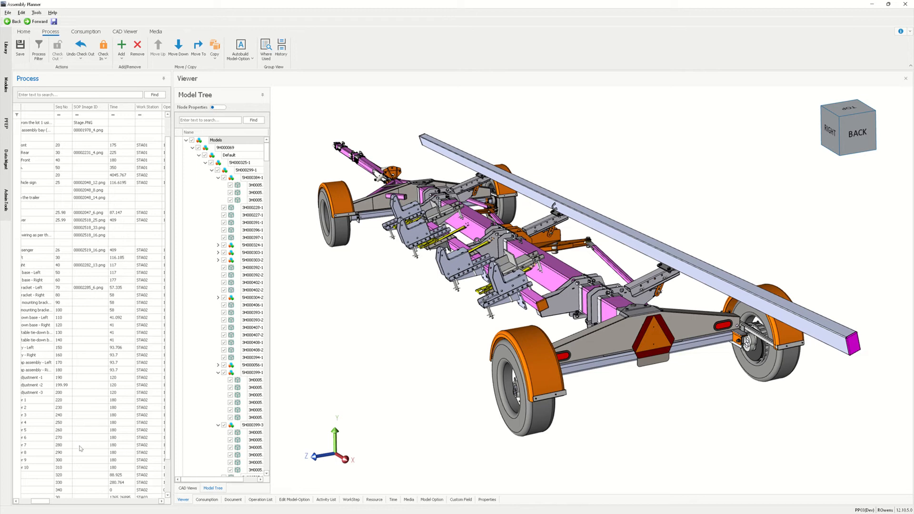
drag(44, 504, 30, 504)
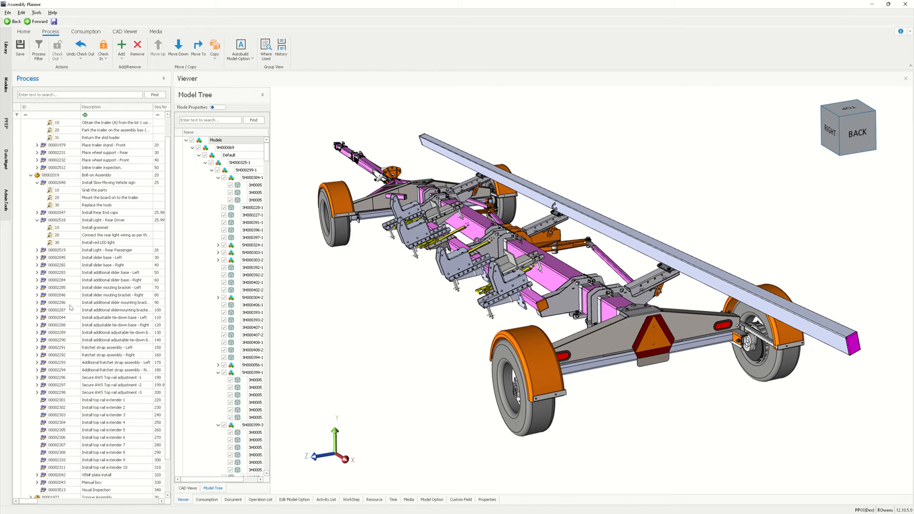
scroll(88, 184, up, 1)
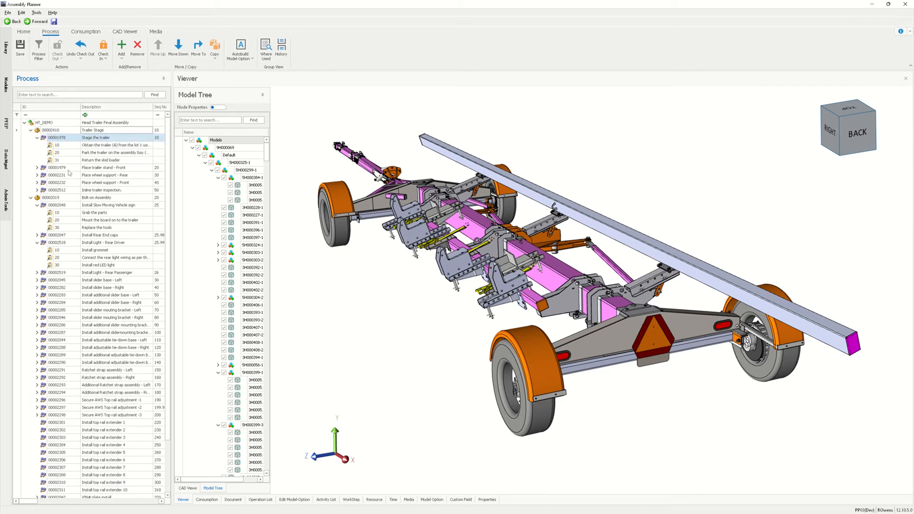
click(74, 206)
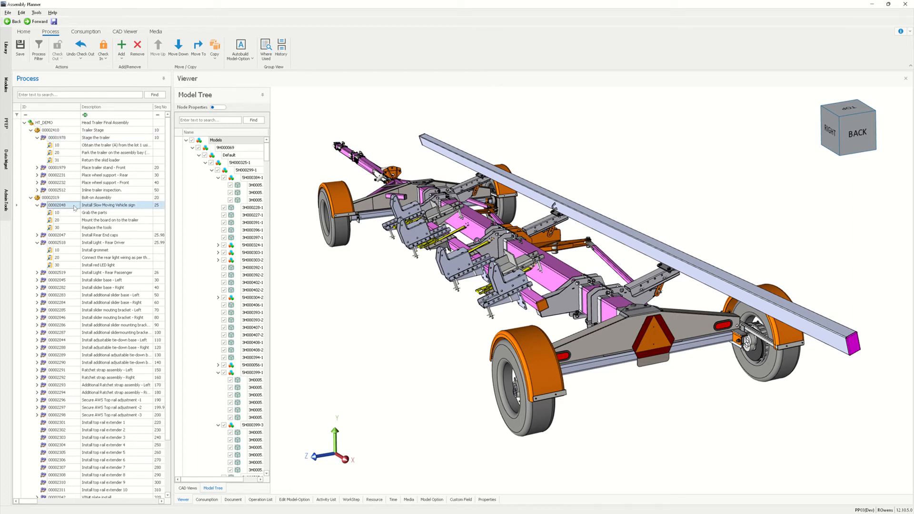
mouse_move(74, 208)
mouse_down()
mouse_move(42, 269)
mouse_move(45, 336)
mouse_move(70, 208)
mouse_up()
- Examine the HT_DEMO routing's consumption, documents, operation list and model-option assignments
click(95, 122)
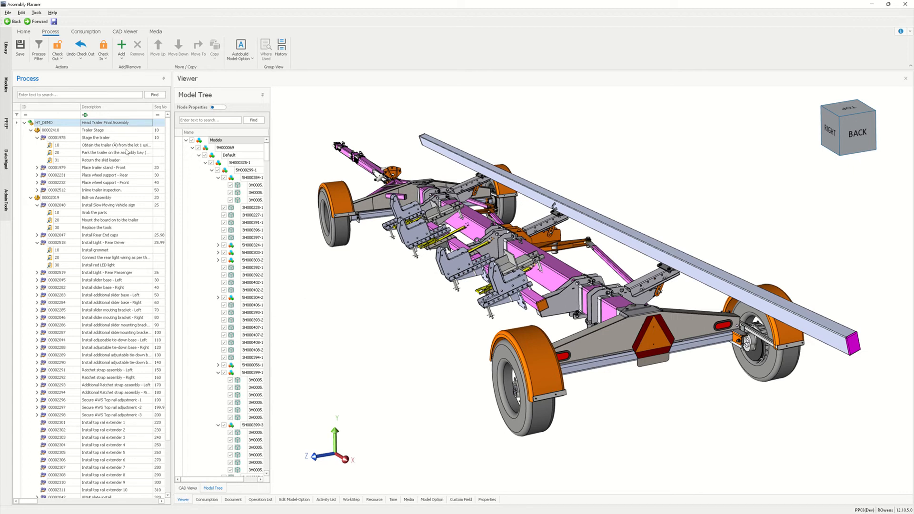
click(205, 499)
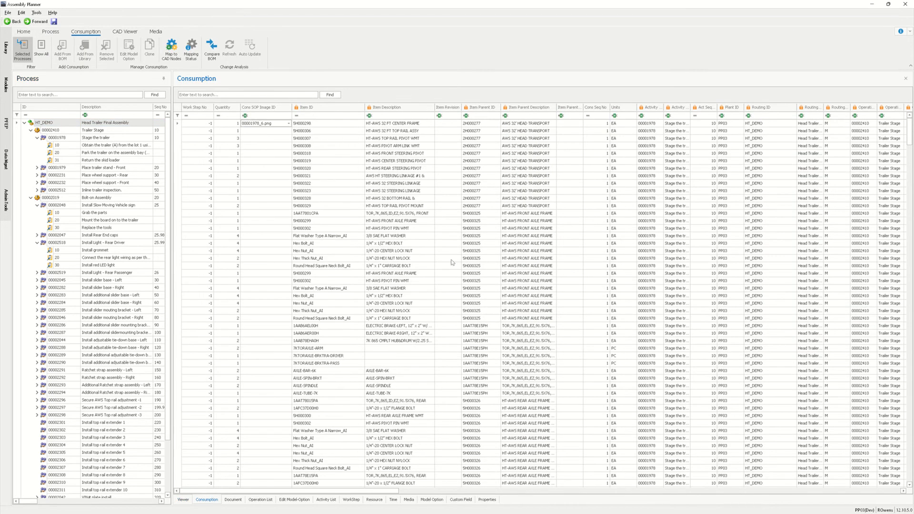
click(234, 500)
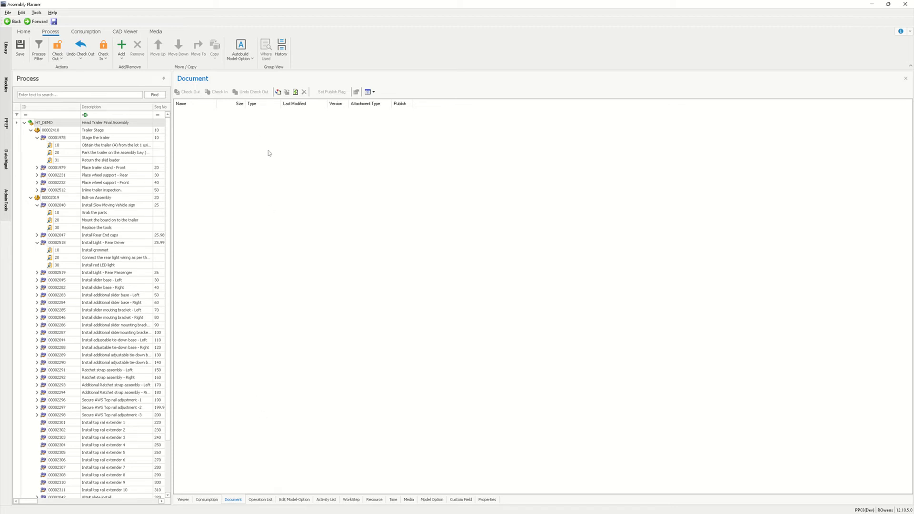
click(263, 500)
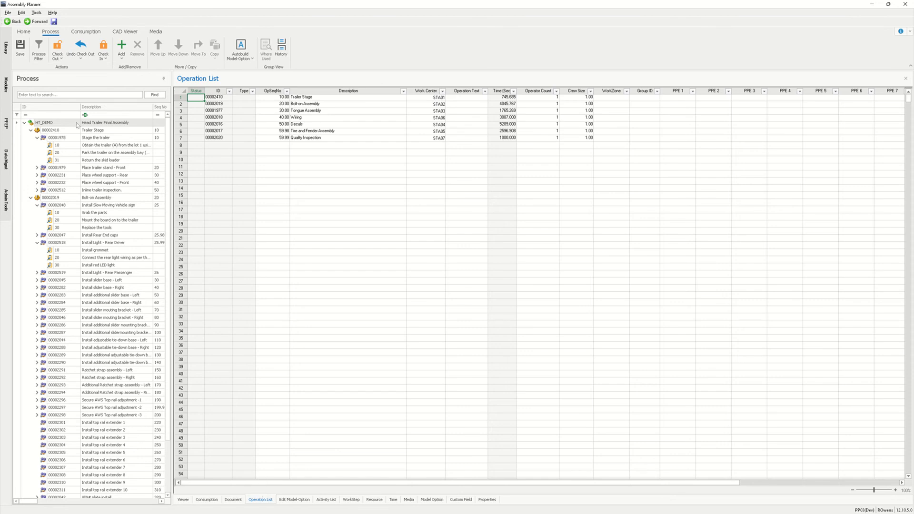
click(295, 499)
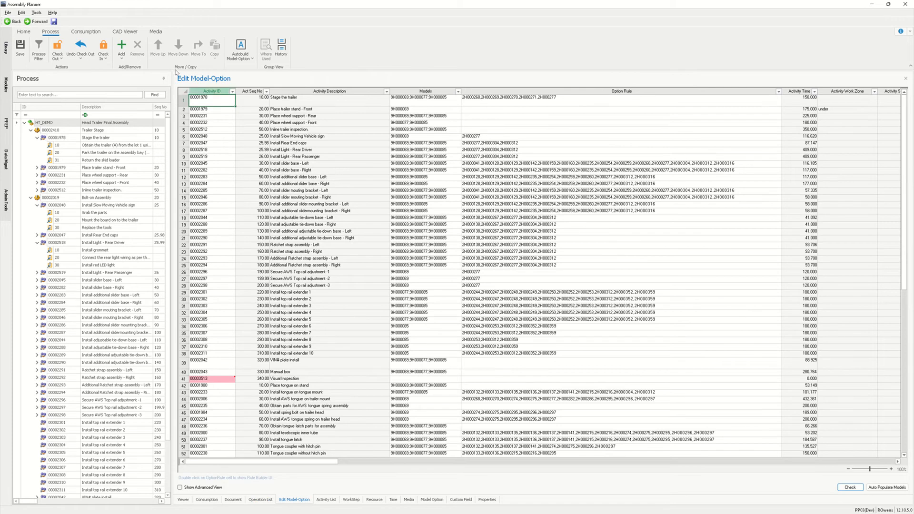
- Narrow the model-option assignments to the Trailer Stage operation and view its activity list
click(94, 127)
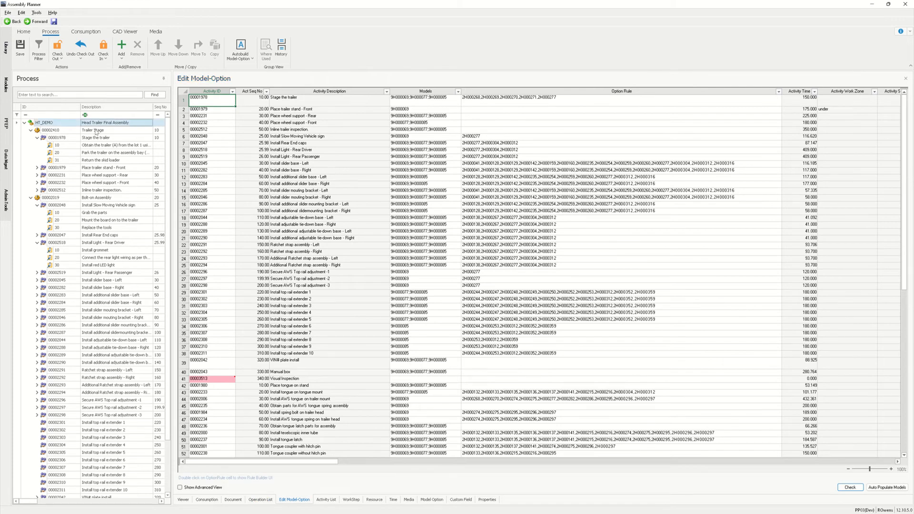
click(95, 130)
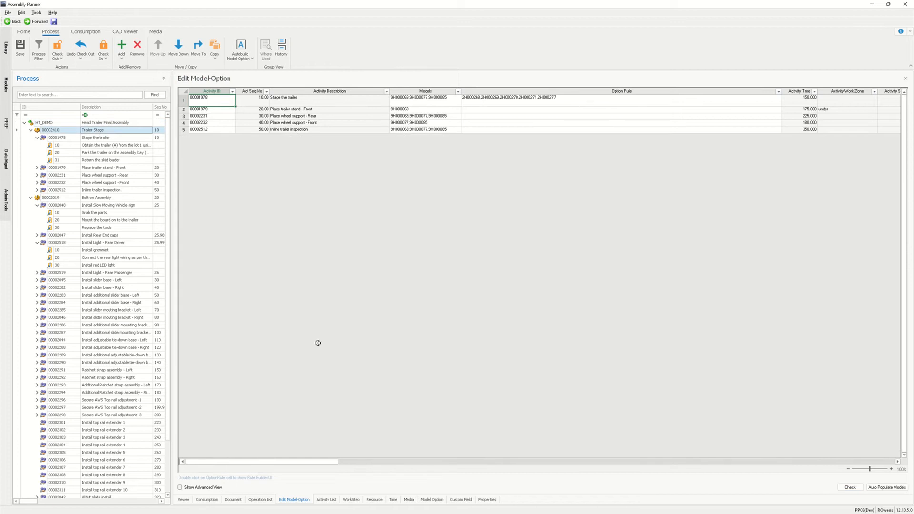
click(326, 500)
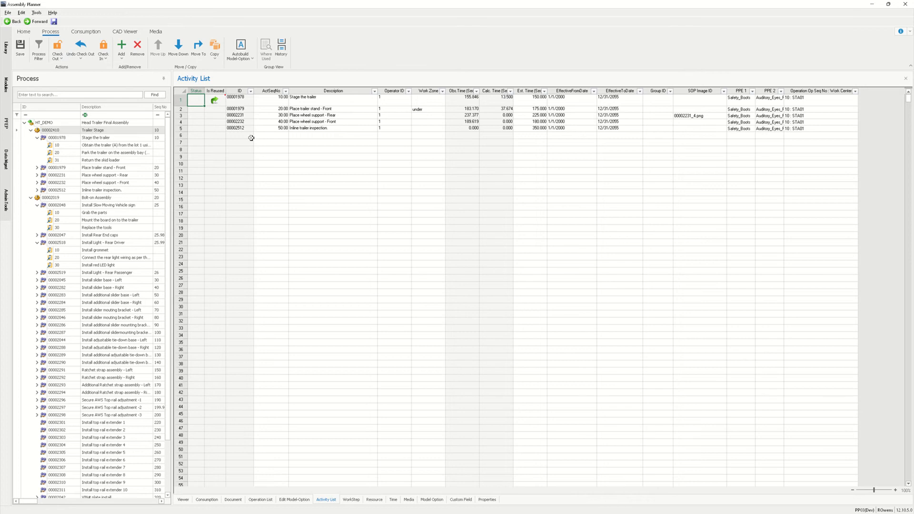
- Examine the work steps and required resources of the Stage the trailer activity
click(121, 138)
click(122, 139)
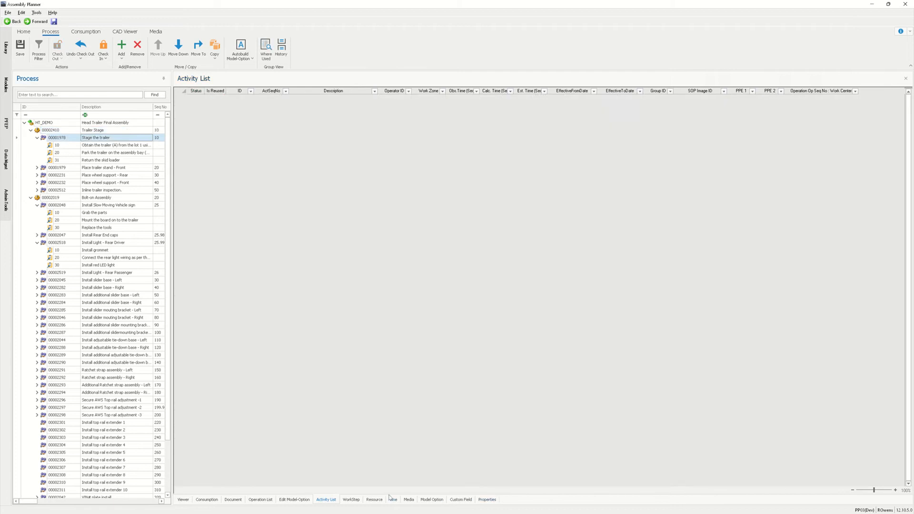
click(349, 502)
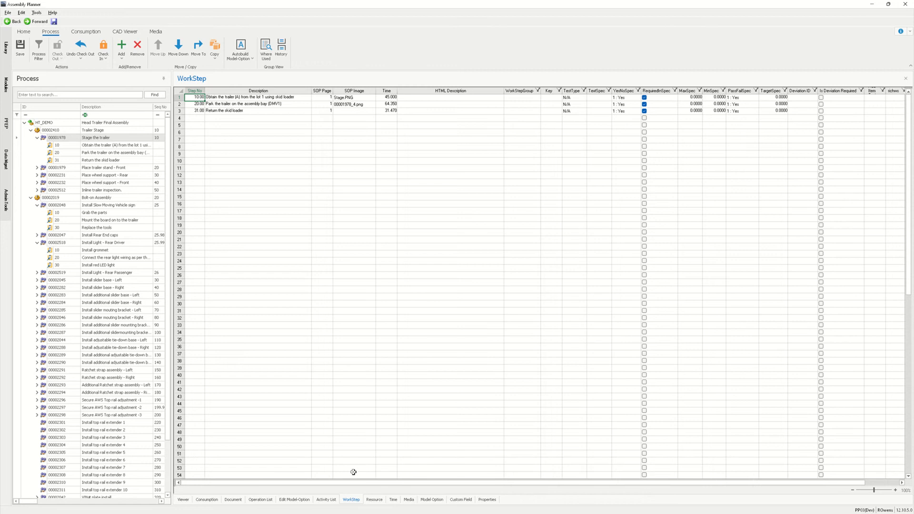
click(378, 501)
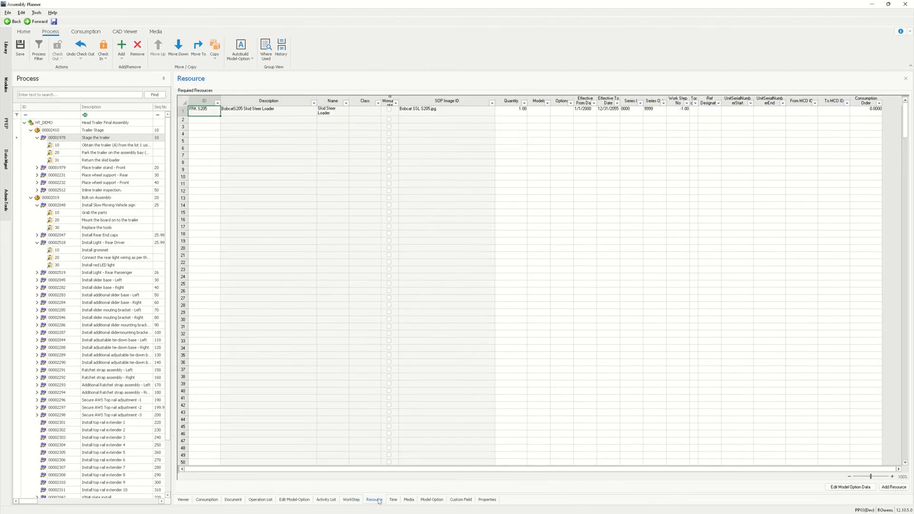
- View the time study of the Stage the trailer activity with its MODAPTS code lookup table
click(393, 500)
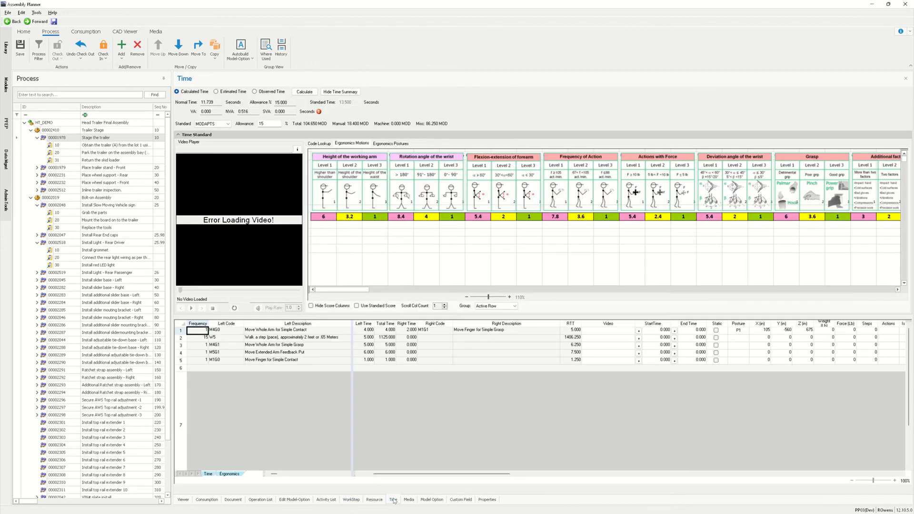
click(235, 93)
click(197, 92)
click(320, 143)
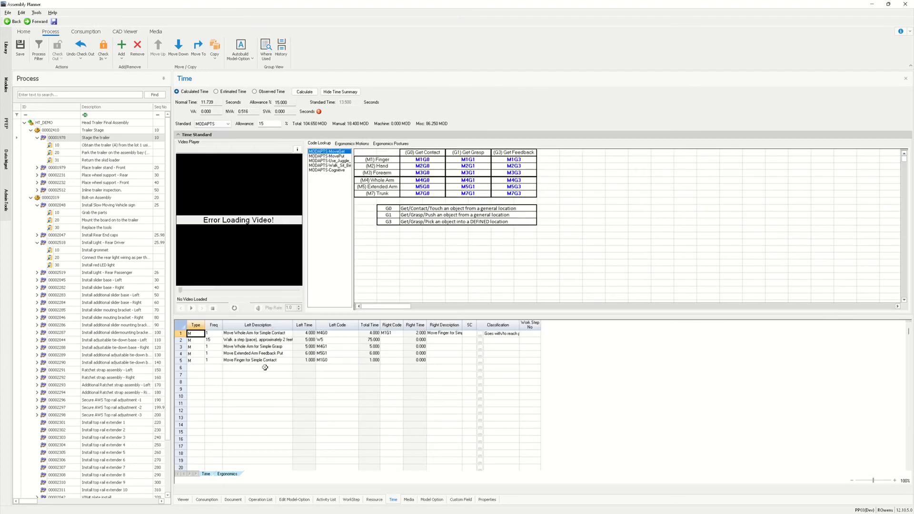
- Check the available time standards and the first motion's time classification choices, and return to the Ergonomics Motions chart
click(229, 124)
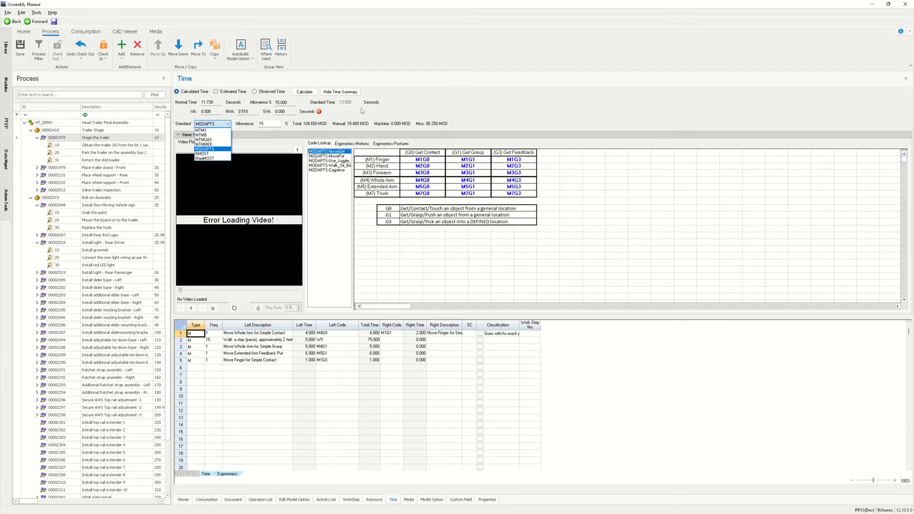
click(423, 103)
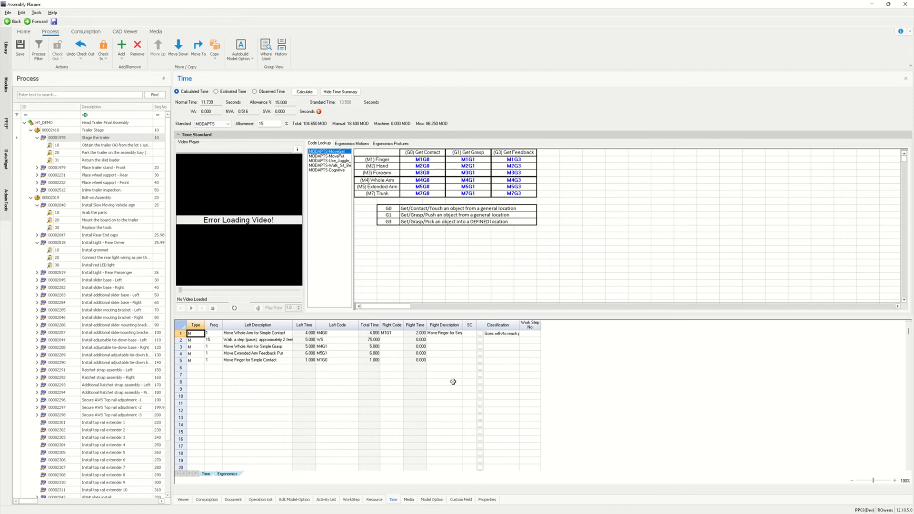
click(478, 336)
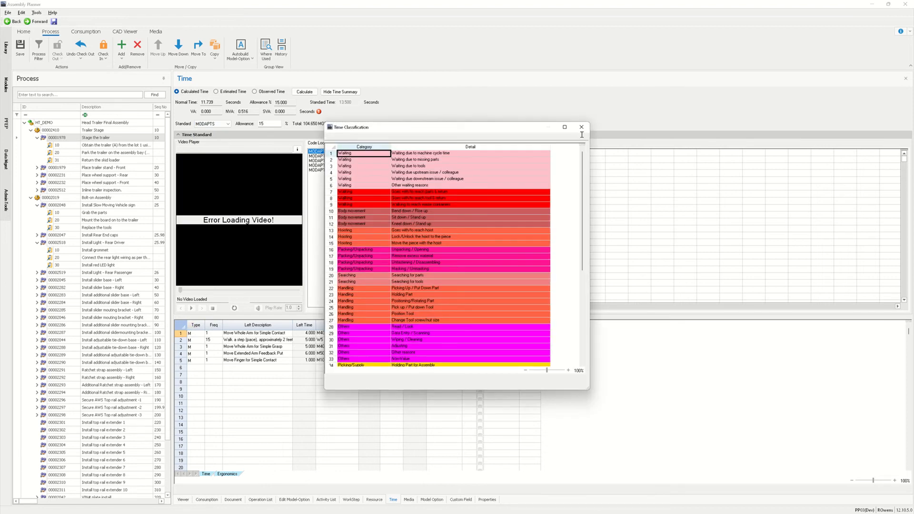
click(582, 126)
click(352, 143)
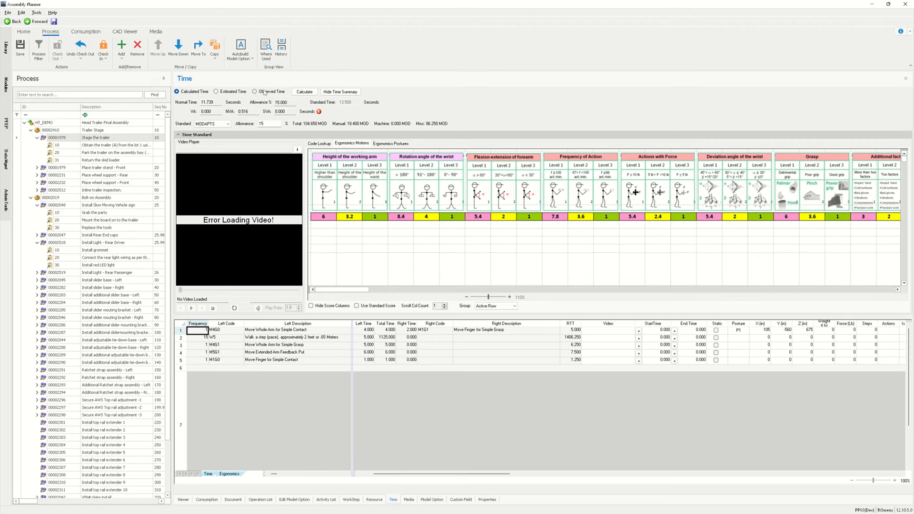
- Examine the media, model options, custom fields and properties of the Stage the trailer activity
click(409, 500)
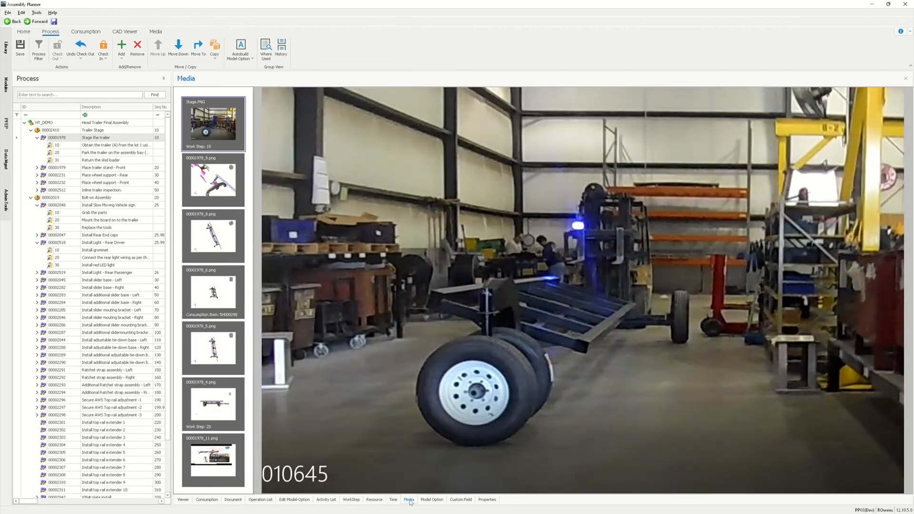
click(431, 499)
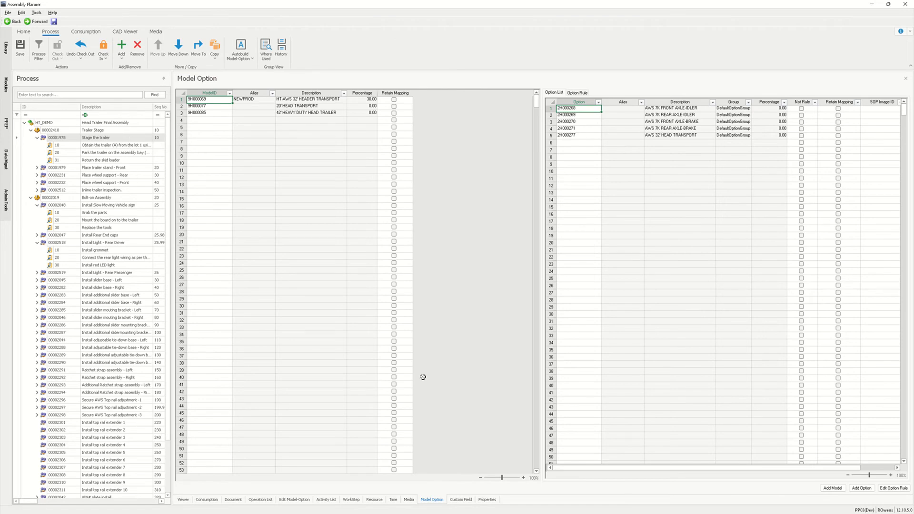
click(461, 500)
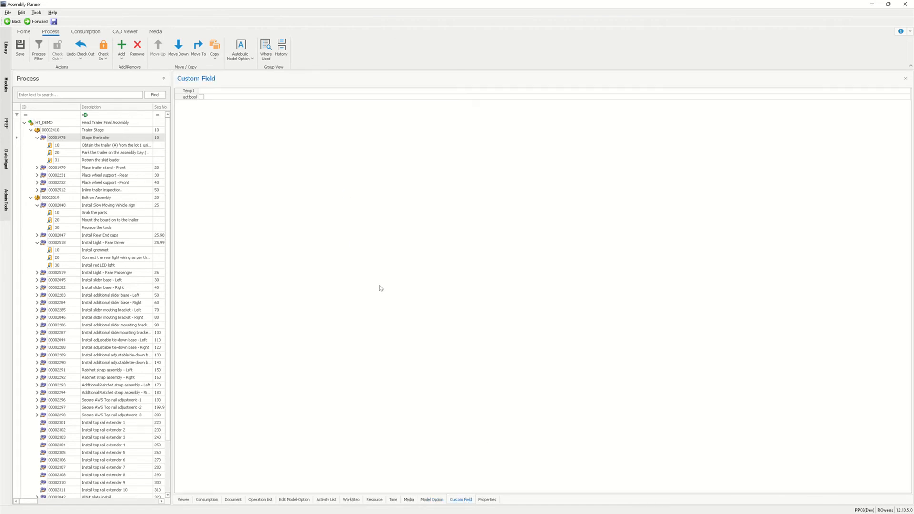
click(487, 499)
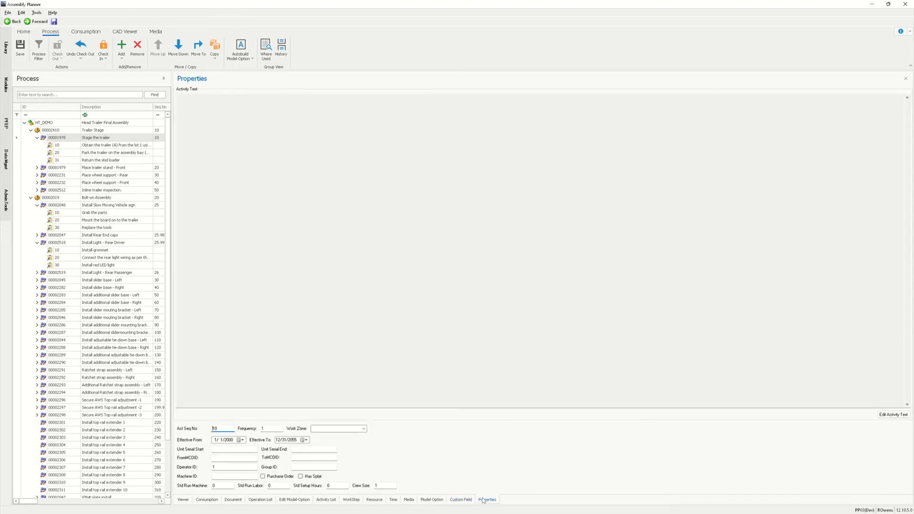
- Show the 3D viewer with the model tree widened to include Item ID and Level, and select subassembly 5H000303-1
click(183, 499)
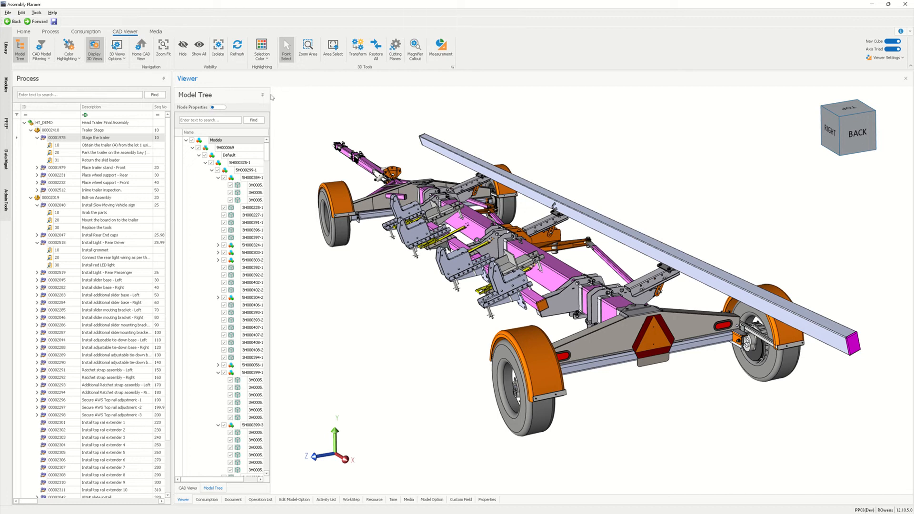
drag(273, 97, 370, 100)
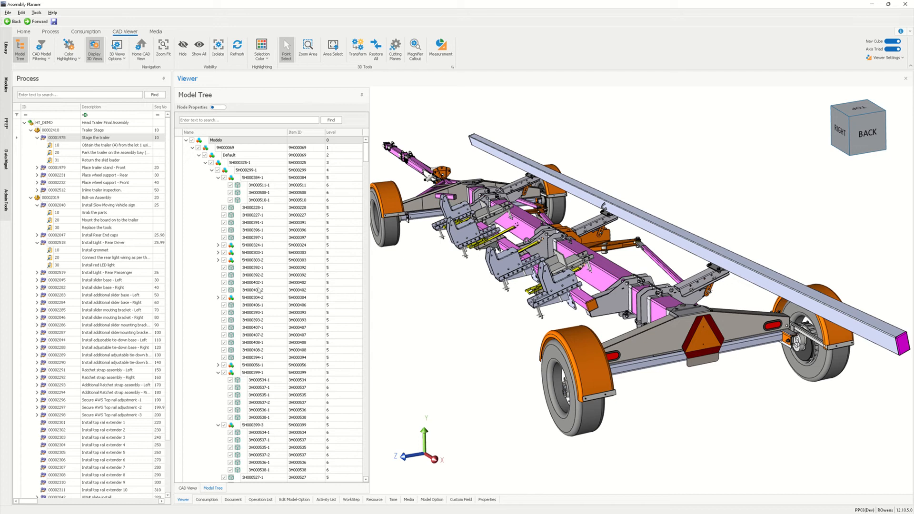
click(262, 209)
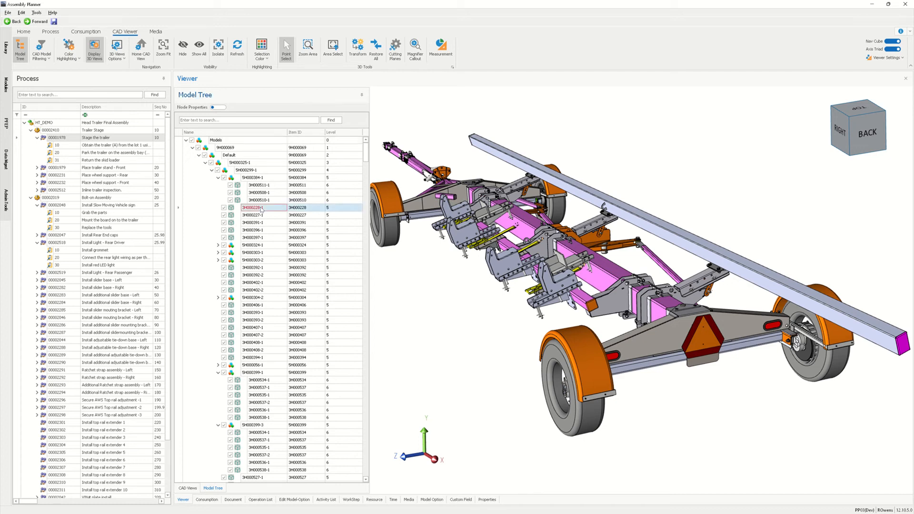
click(261, 216)
click(271, 253)
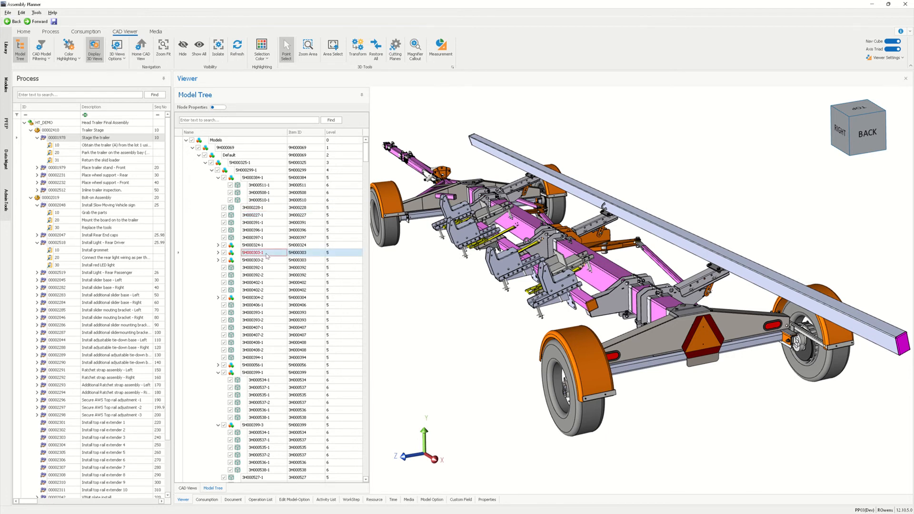
scroll(616, 156, up, 3)
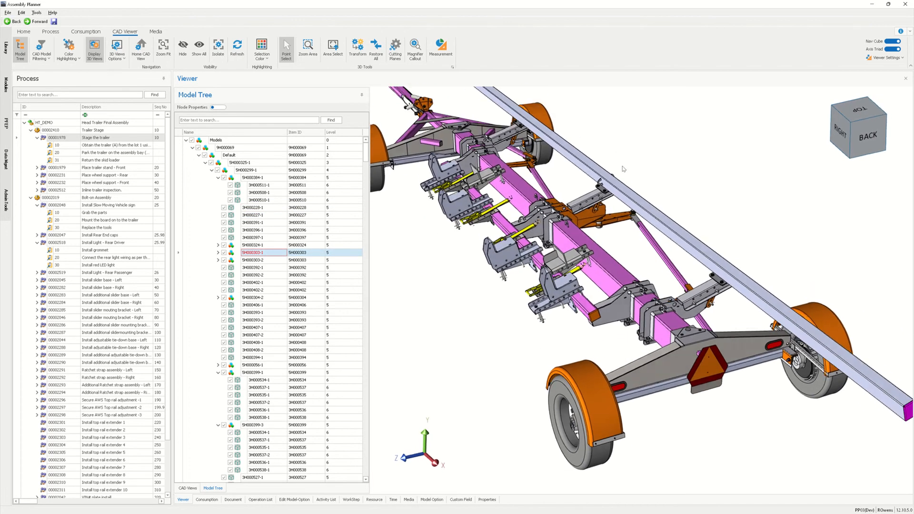
- Compare the locations of subassemblies 5H000303-1 and 5H000303-2 in the 3D model, and review the lower levels of the model tree
click(260, 263)
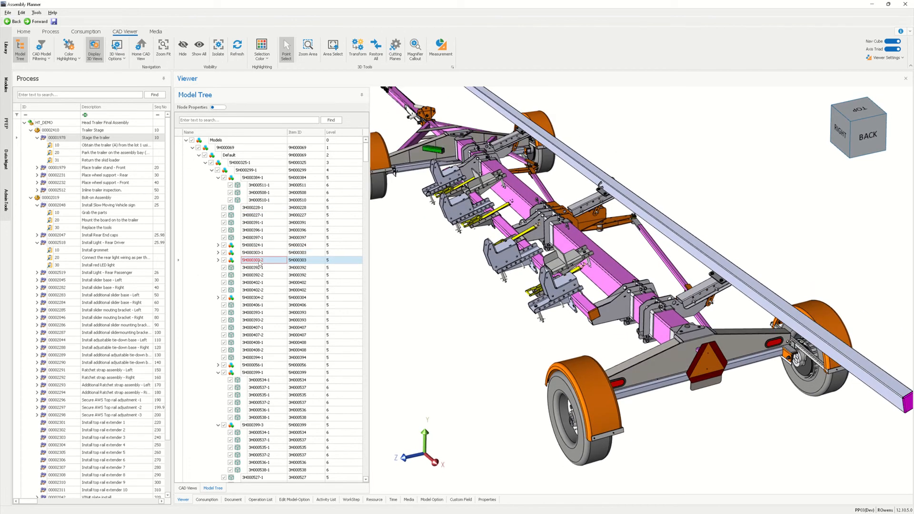
click(267, 253)
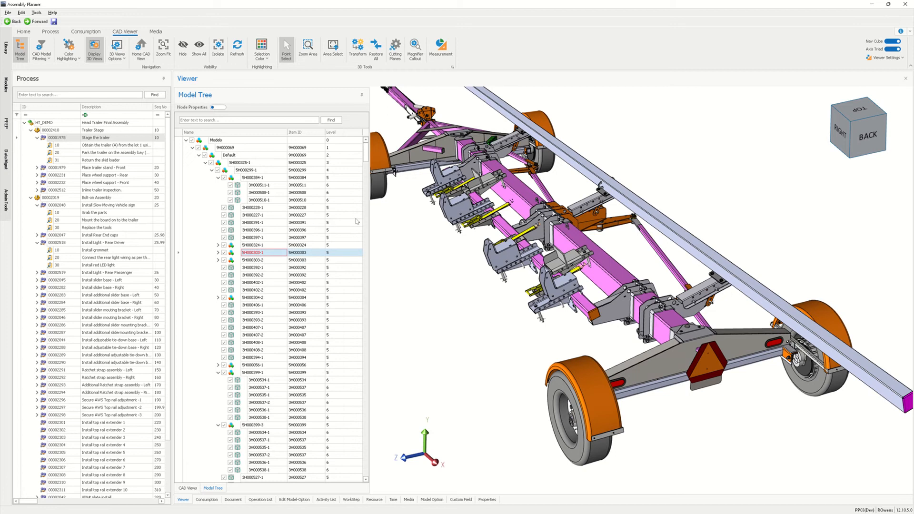
click(260, 260)
click(260, 253)
click(257, 267)
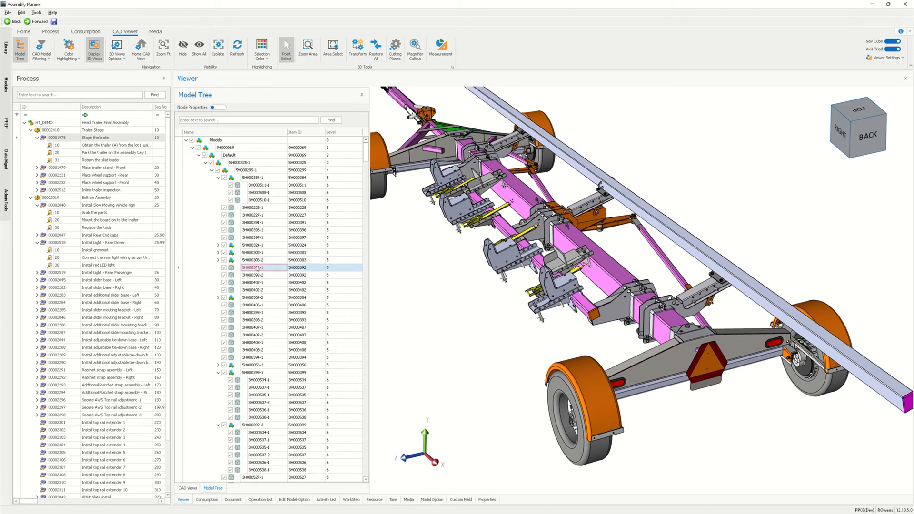
click(263, 255)
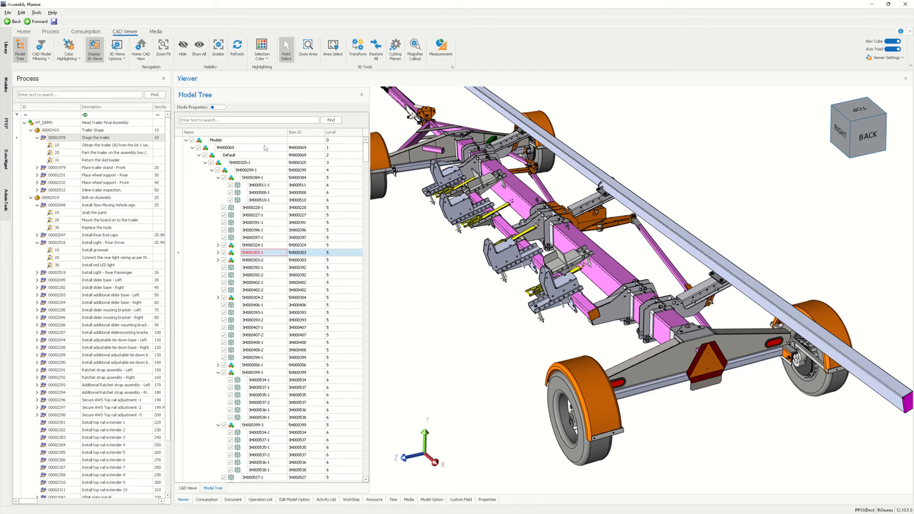
scroll(284, 237, down, 7)
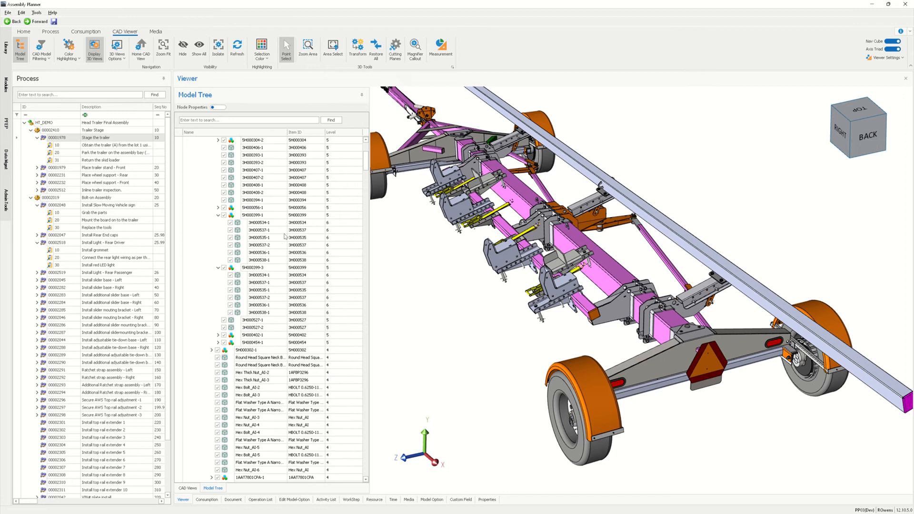
scroll(284, 237, down, 7)
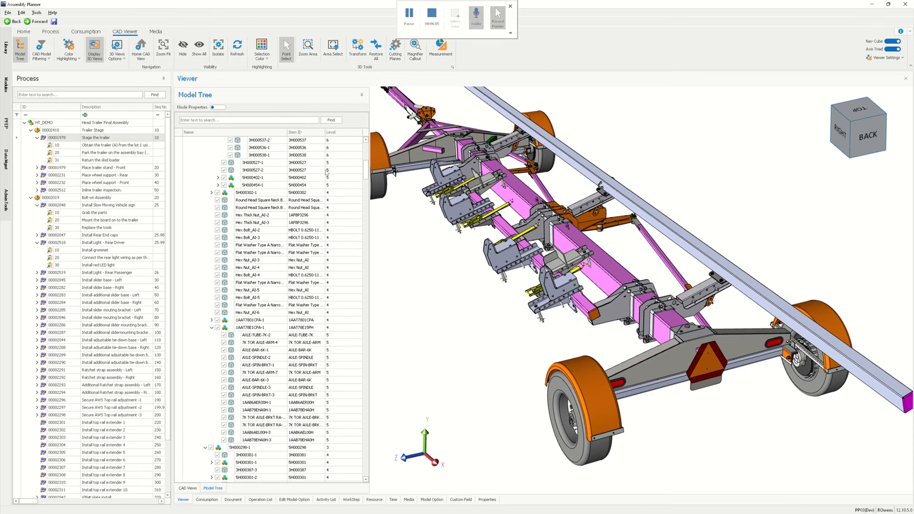
- Rearrange the panes with a narrower model tree, the Viewer docked beside Consumption, and Consumption placed above the Media view
drag(364, 157, 289, 94)
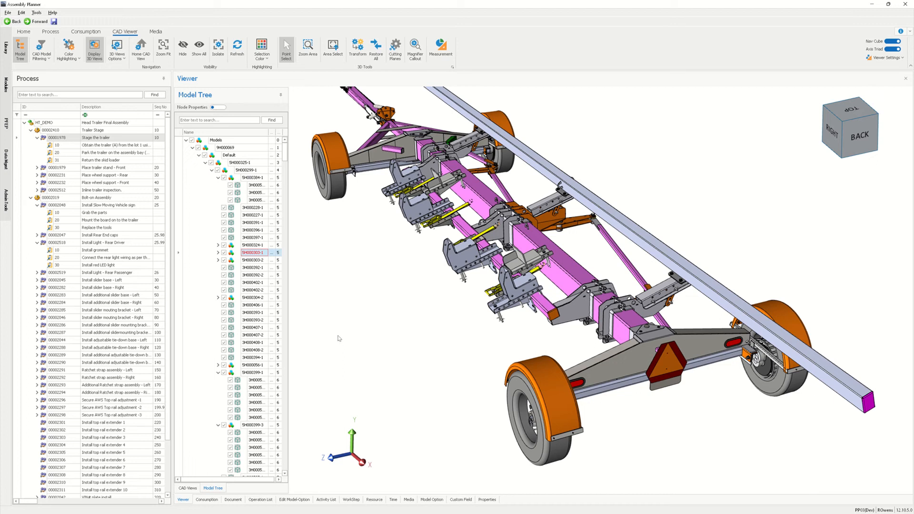
mouse_move(185, 500)
mouse_down()
mouse_move(212, 500)
mouse_move(185, 502)
mouse_move(330, 248)
mouse_move(356, 169)
mouse_move(414, 174)
mouse_move(767, 100)
mouse_move(470, 115)
mouse_move(755, 85)
mouse_move(588, 91)
mouse_move(676, 90)
mouse_move(485, 136)
mouse_move(903, 288)
mouse_up()
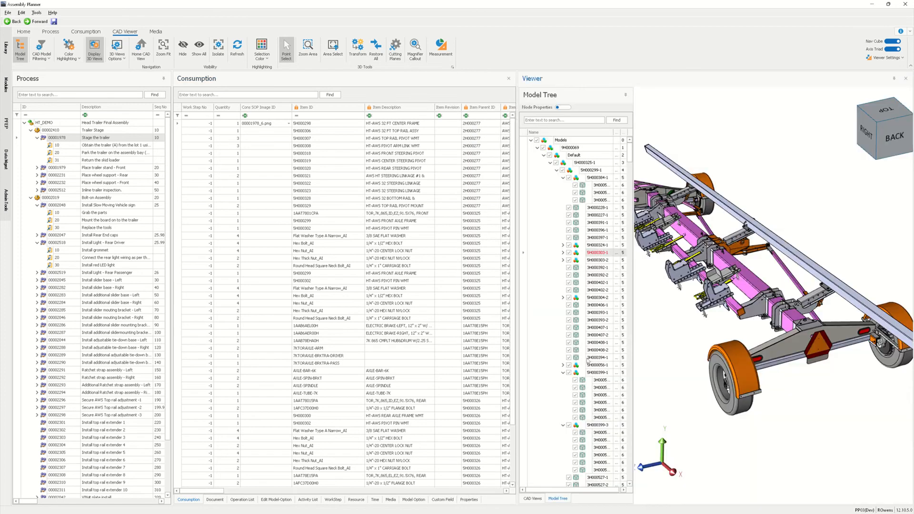
mouse_move(193, 500)
mouse_down()
mouse_move(266, 224)
mouse_move(303, 151)
mouse_move(324, 285)
mouse_move(361, 291)
mouse_up()
drag(374, 291, 349, 267)
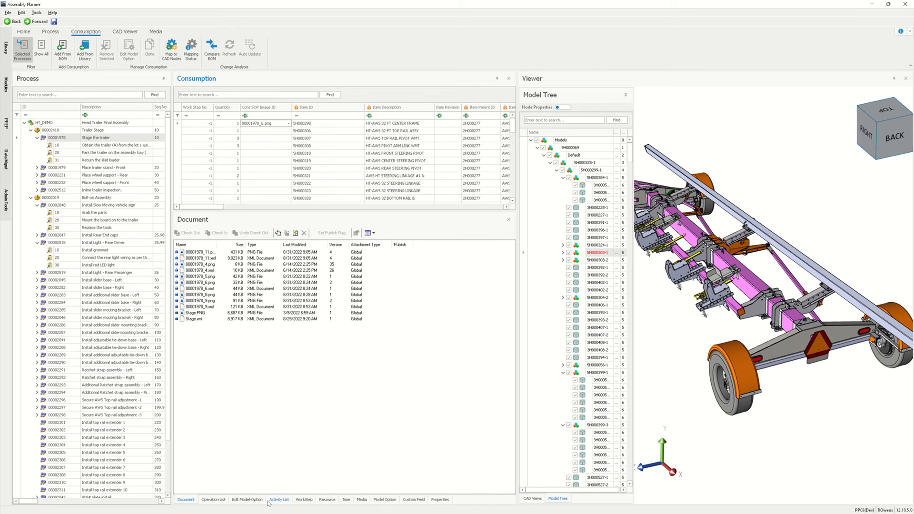
click(362, 500)
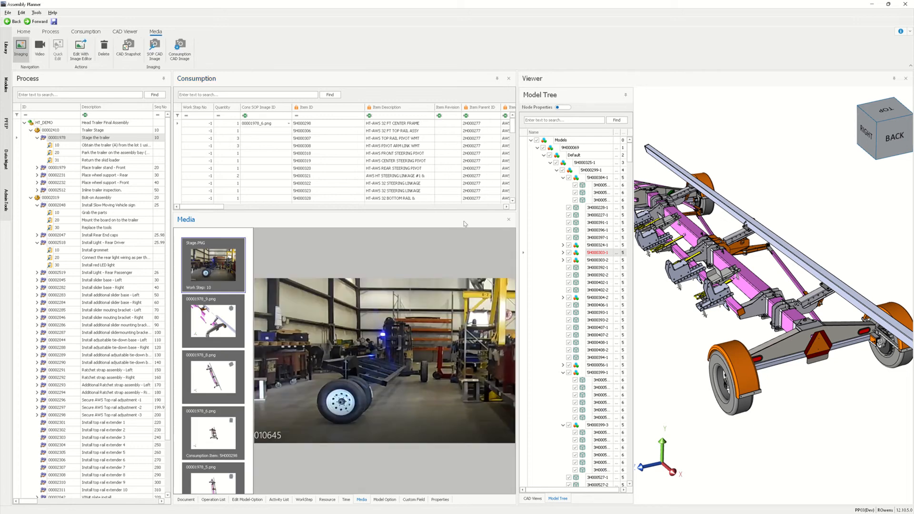
drag(436, 210, 432, 243)
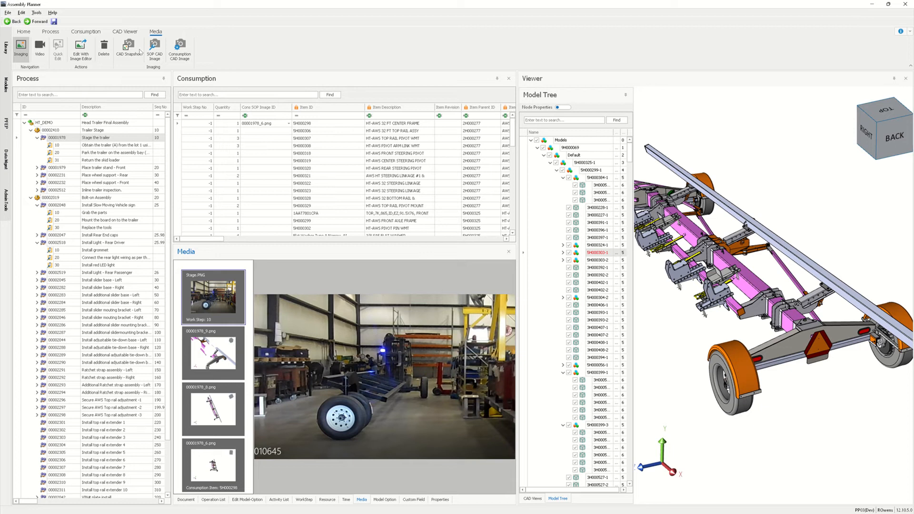
- Examine the process filter's date, model, option and station criteria, and leave it without applying a filter
click(51, 32)
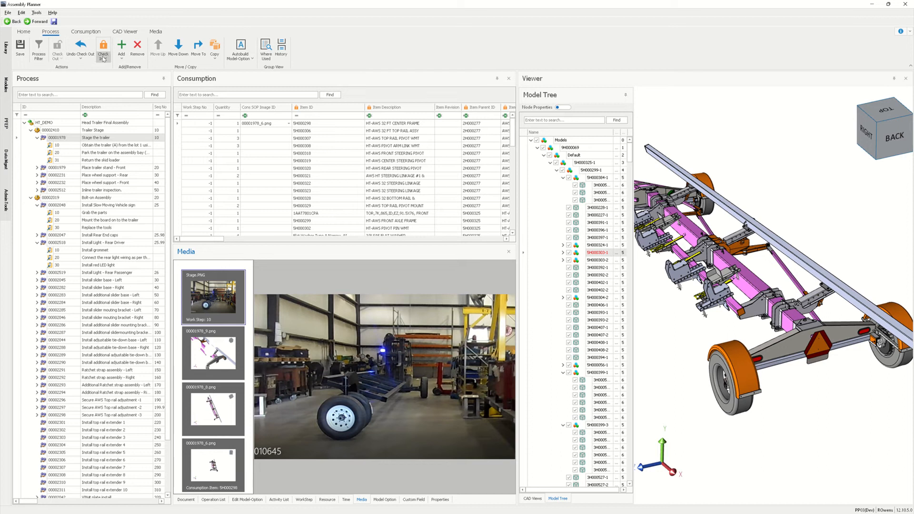
click(36, 55)
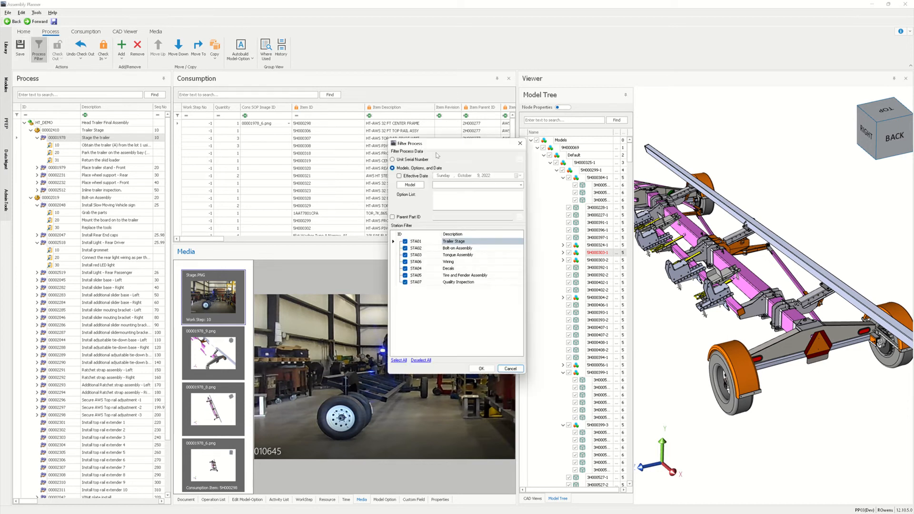
drag(431, 145, 368, 126)
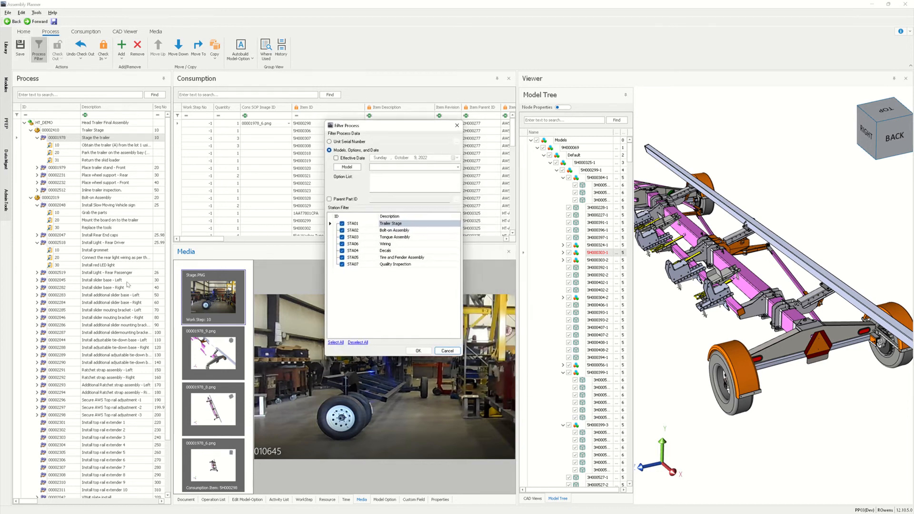
click(458, 167)
click(431, 140)
click(393, 175)
click(441, 352)
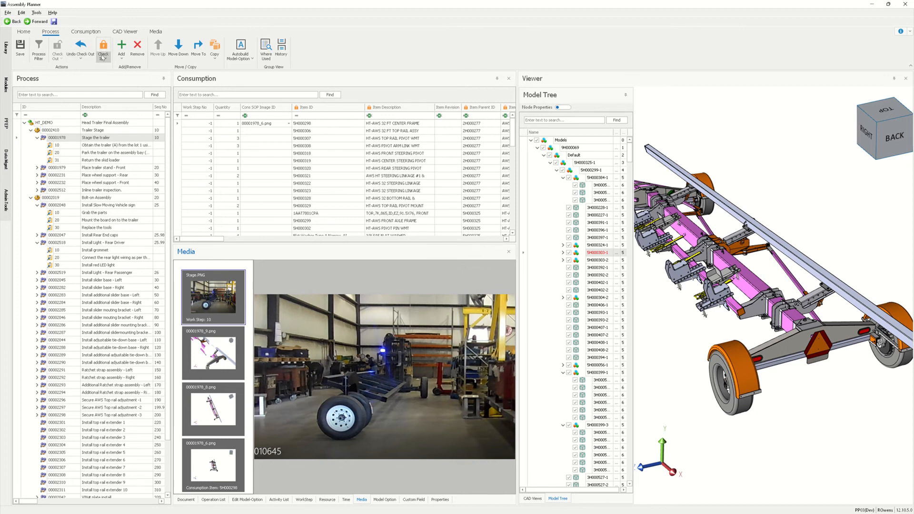
- Check the check-in commands and CAD options offered for activities in the process tree
right_click(102, 205)
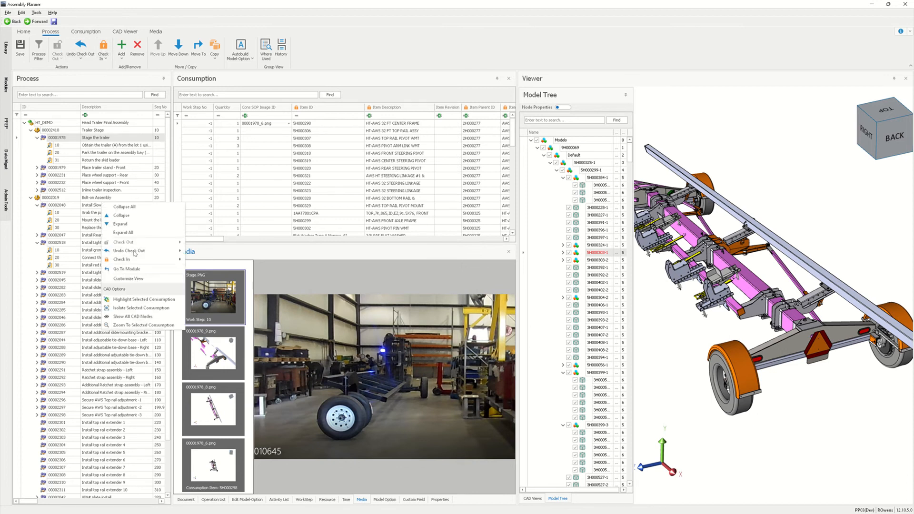
mouse_move(136, 260)
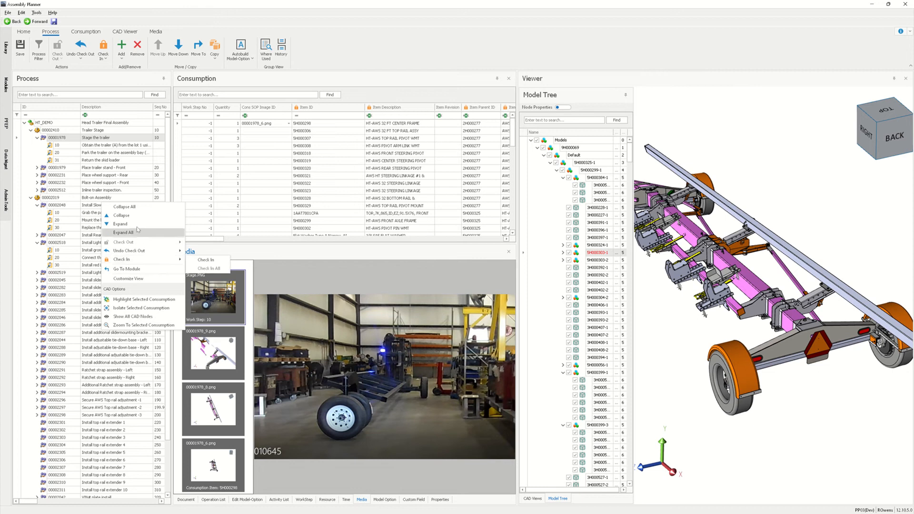
click(370, 24)
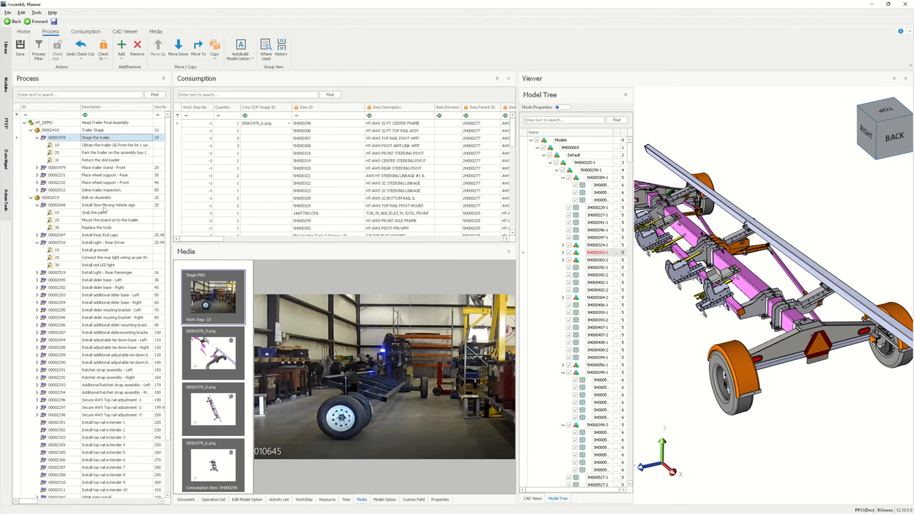
- Select the Install Slow Moving Vehicle sign activity and highlight its consumption item 1AU00000154 in the 3D model
click(104, 207)
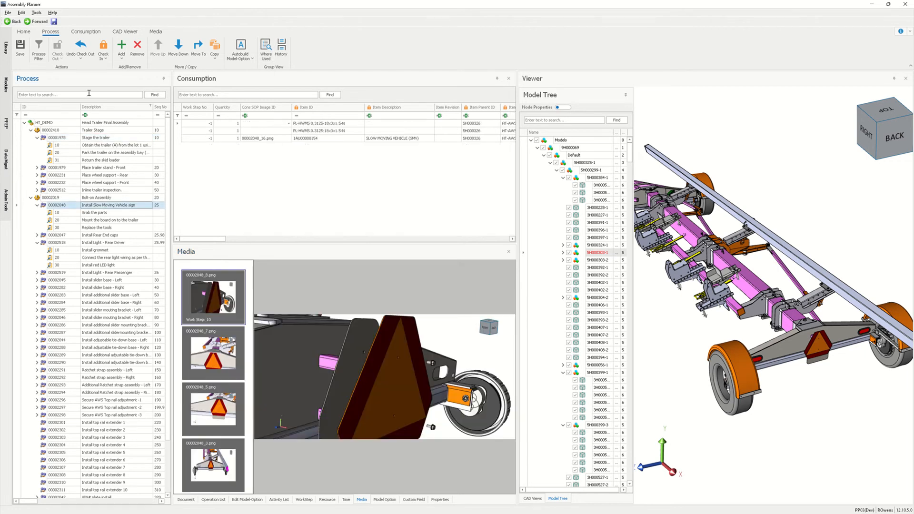
click(77, 33)
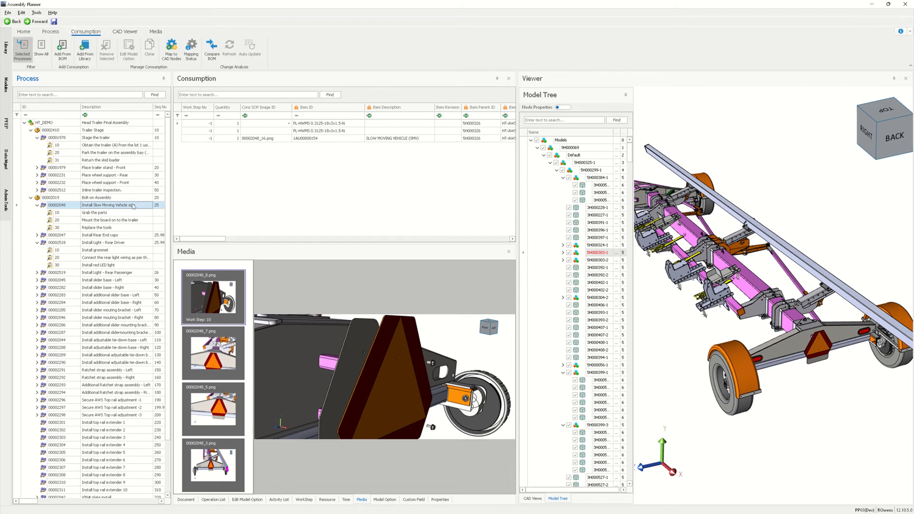
click(332, 138)
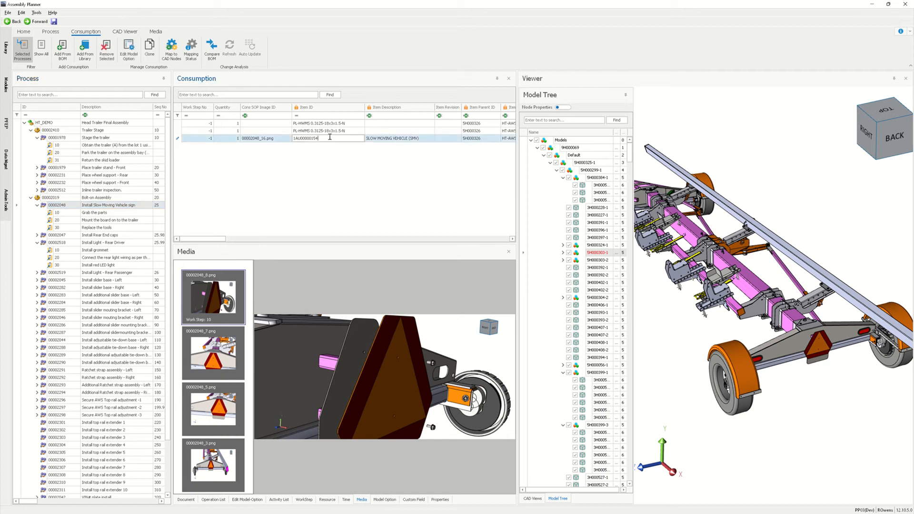
click(377, 139)
right_click(378, 139)
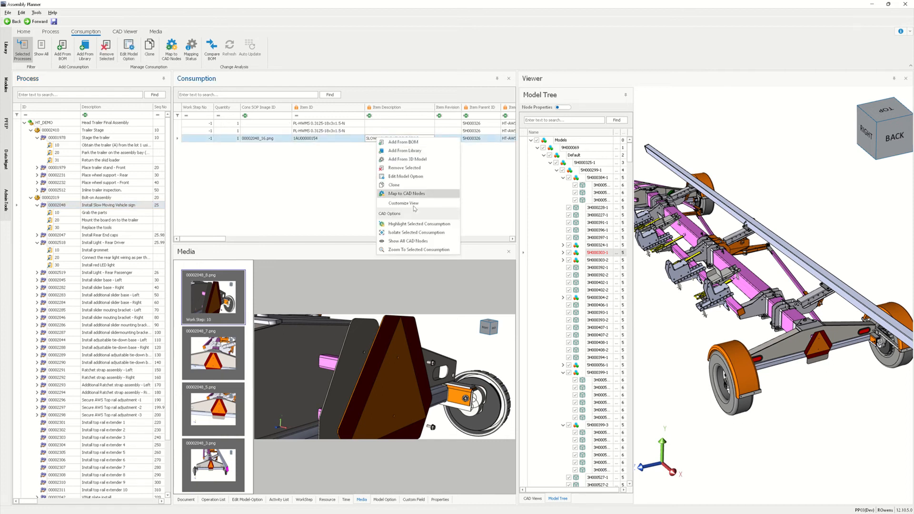
click(414, 223)
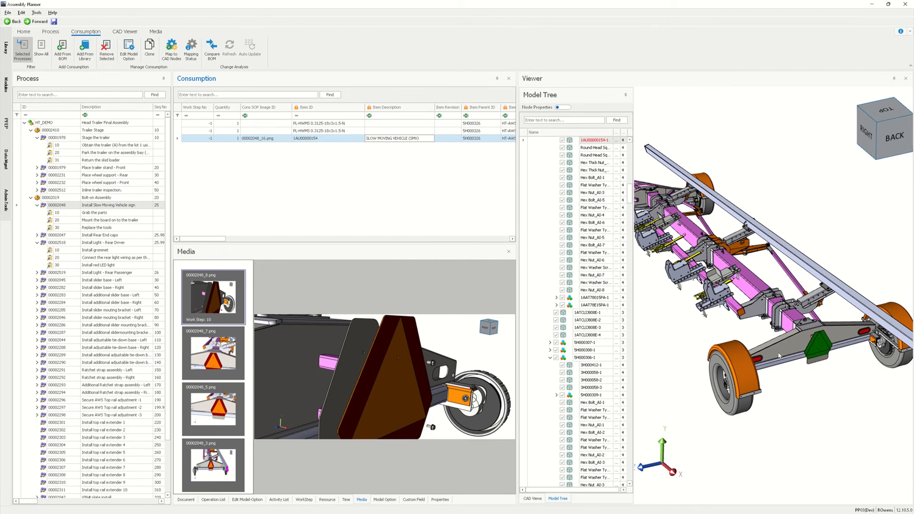
- Isolate the slow moving vehicle sign in the 3D model, and show all CAD nodes again
right_click(333, 140)
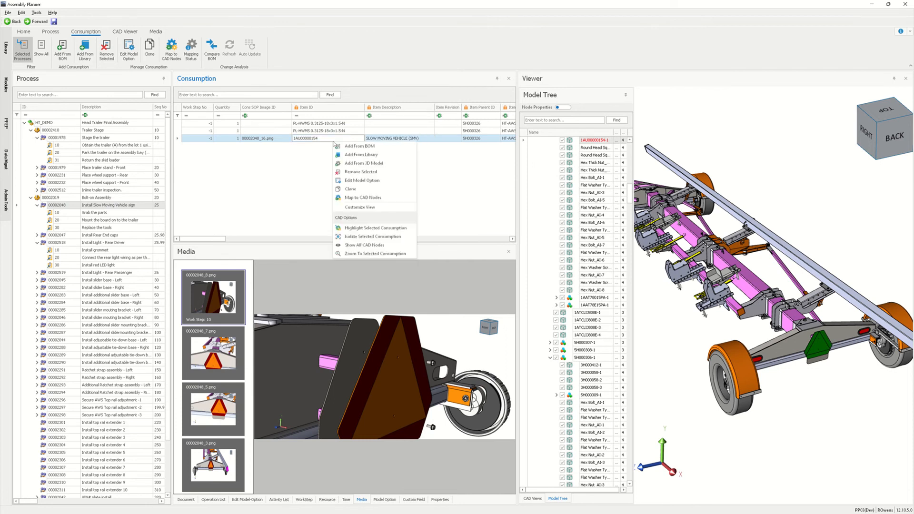
click(367, 237)
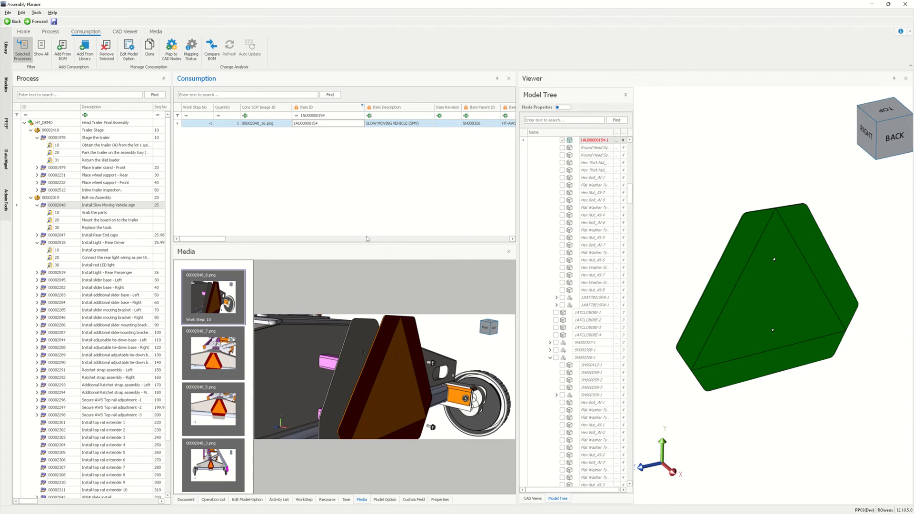
click(784, 171)
right_click(721, 158)
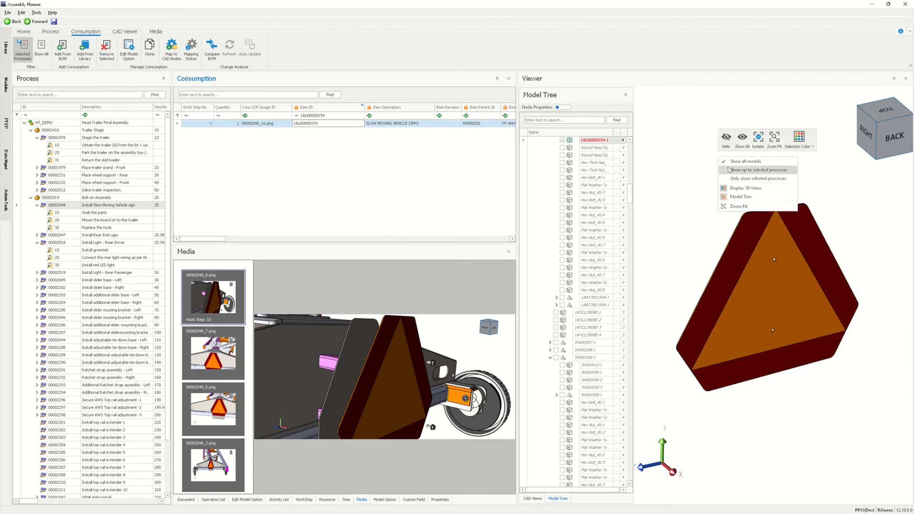
right_click(371, 123)
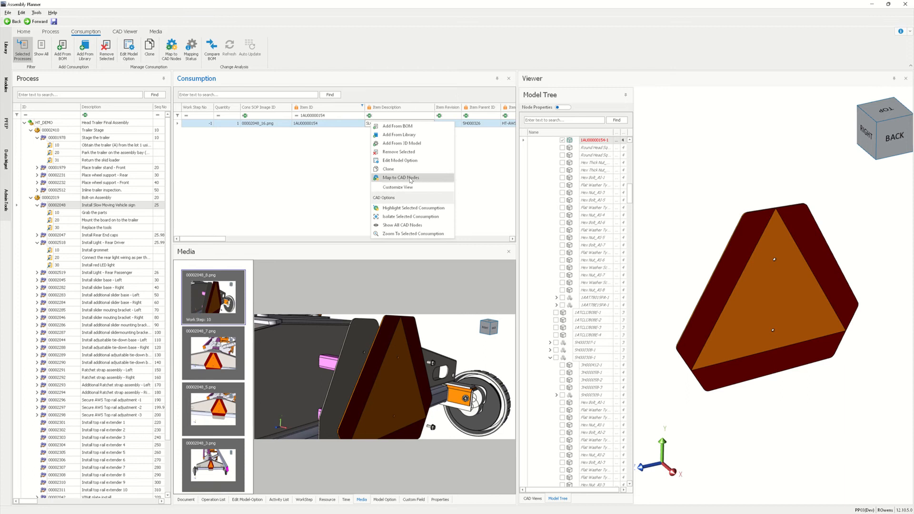
click(405, 224)
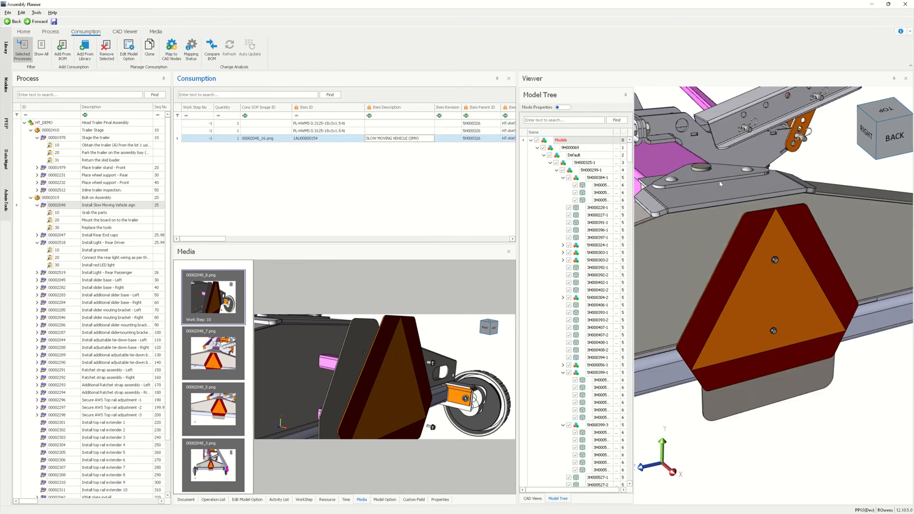
- Apply the saved Isometric ALL CAD view to the trailer and return to the model tree
click(538, 498)
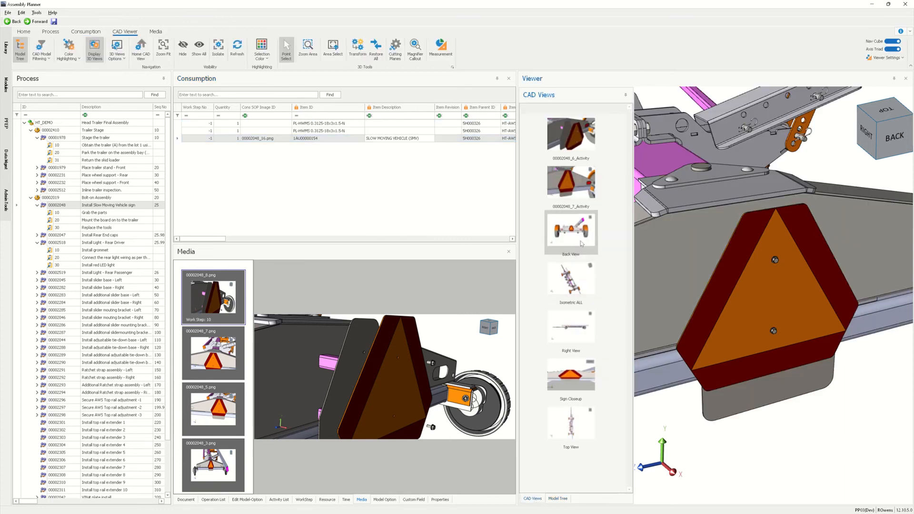
click(580, 281)
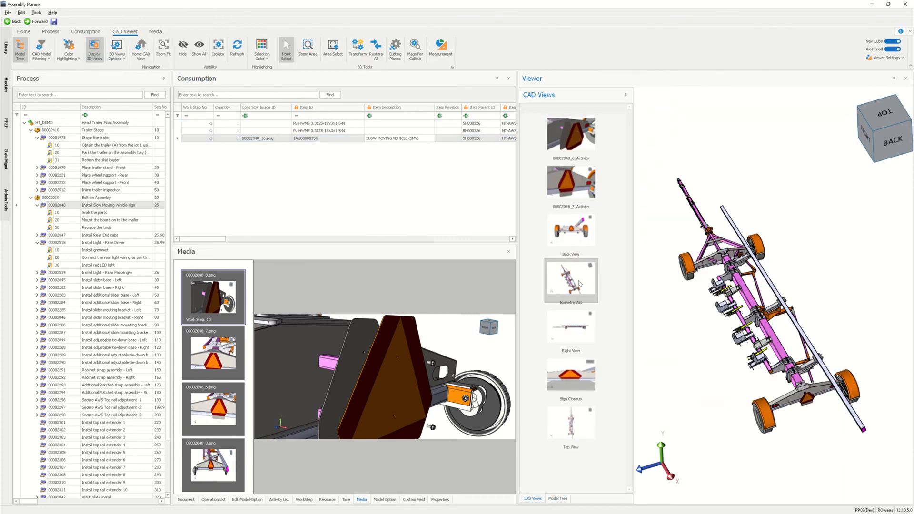
click(558, 498)
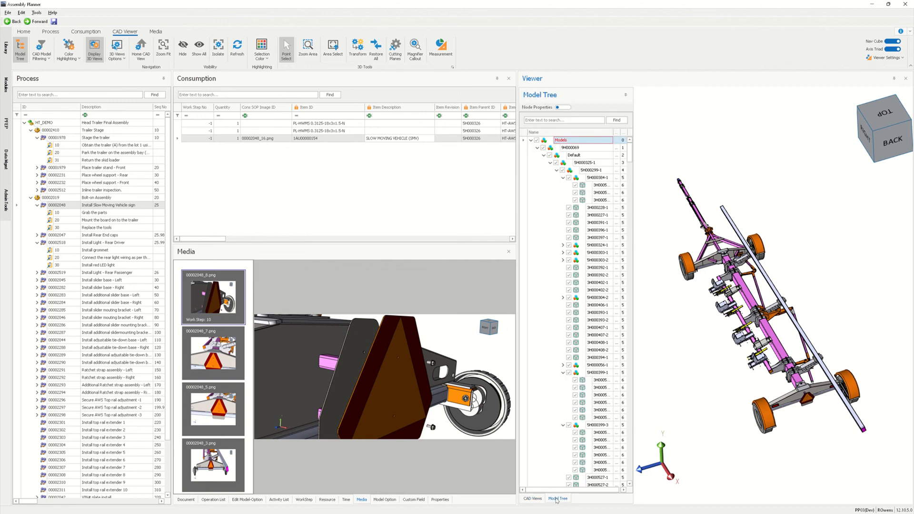
drag(706, 392, 694, 351)
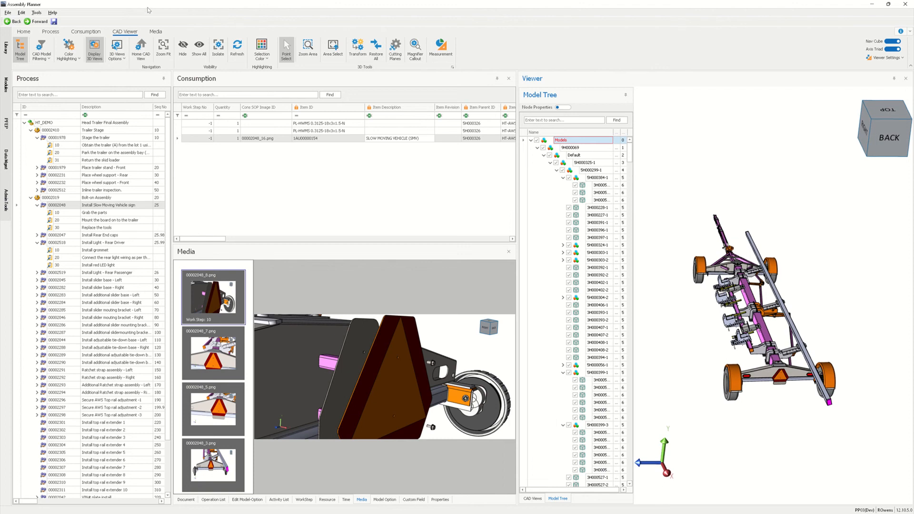
- Color the 3D model by consumption status and show the legend of color keys
click(67, 57)
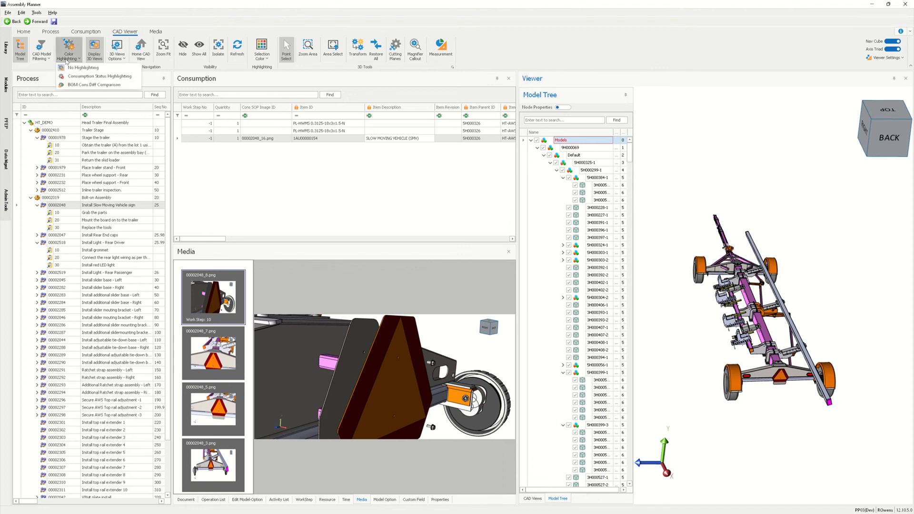
click(82, 77)
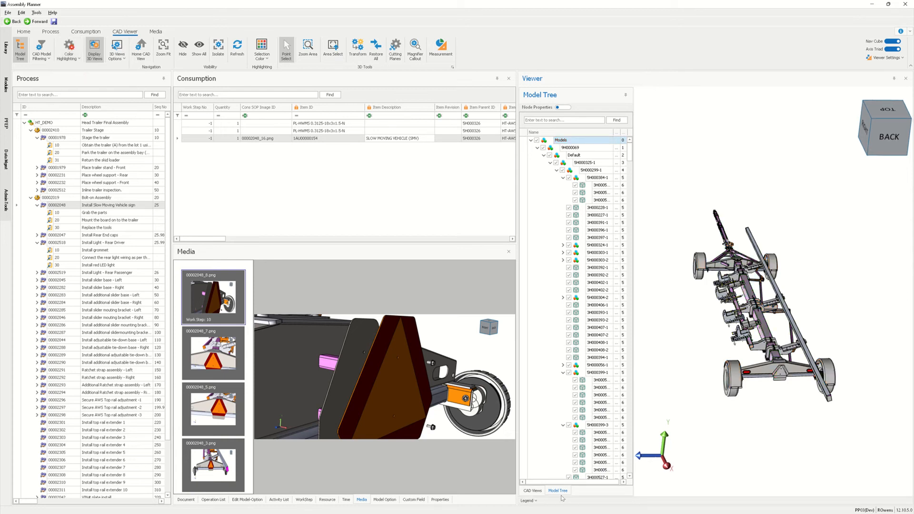
click(528, 500)
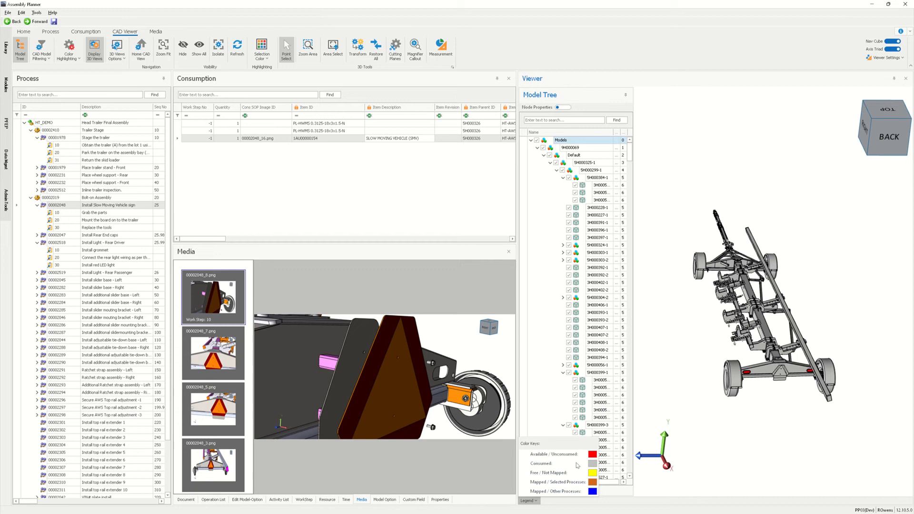
- Close the color key legend, bring the trailer's rear into closer view, and turn off consumption status highlighting in the 3D model
click(828, 417)
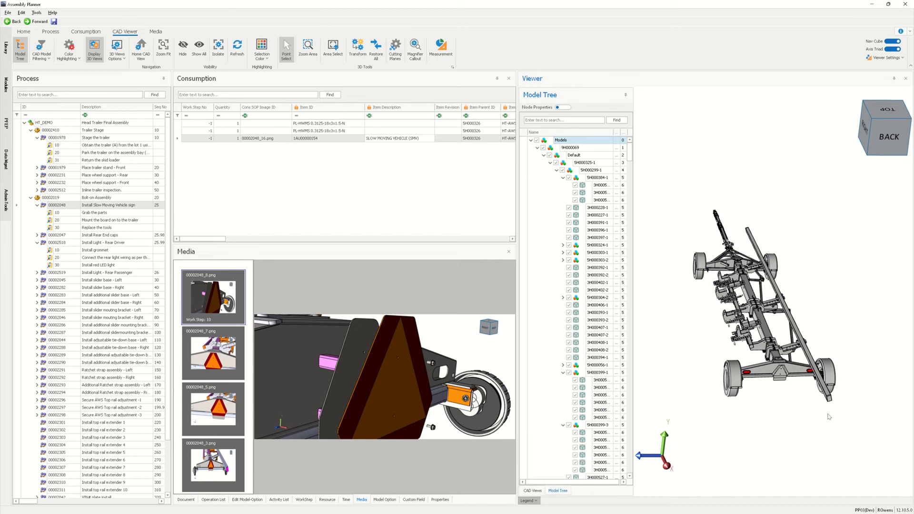
middle_drag(804, 430, 793, 408)
scroll(793, 408, up, 5)
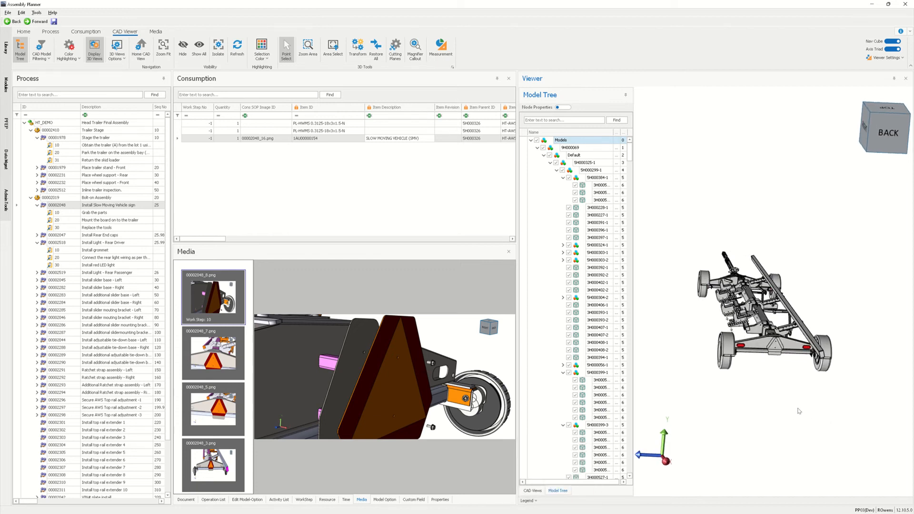
middle_drag(890, 353, 895, 342)
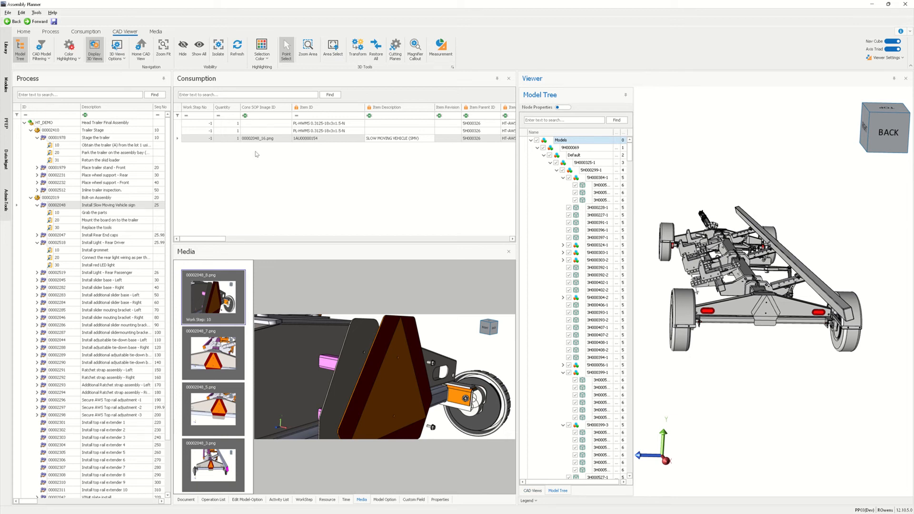
click(79, 57)
click(95, 76)
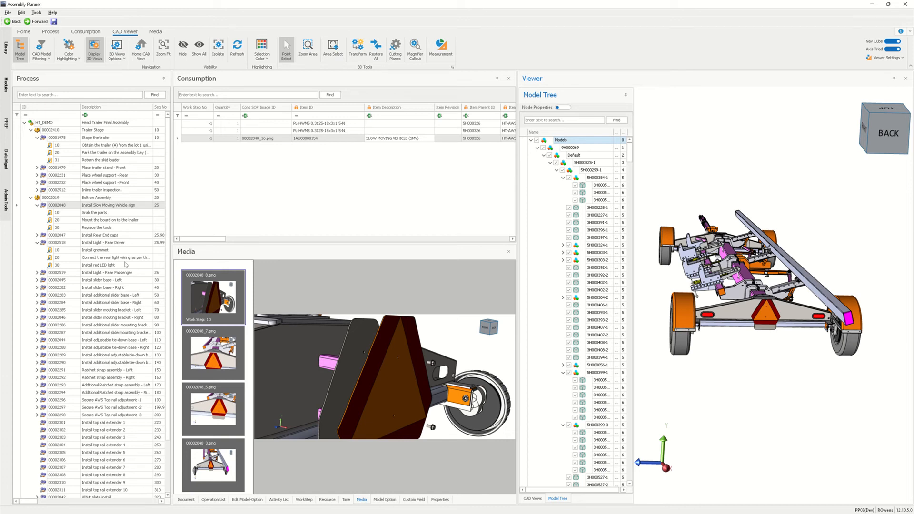
- Select the Install Light - Rear Driver activity and pick the red rear driver light in the 3D model
click(95, 243)
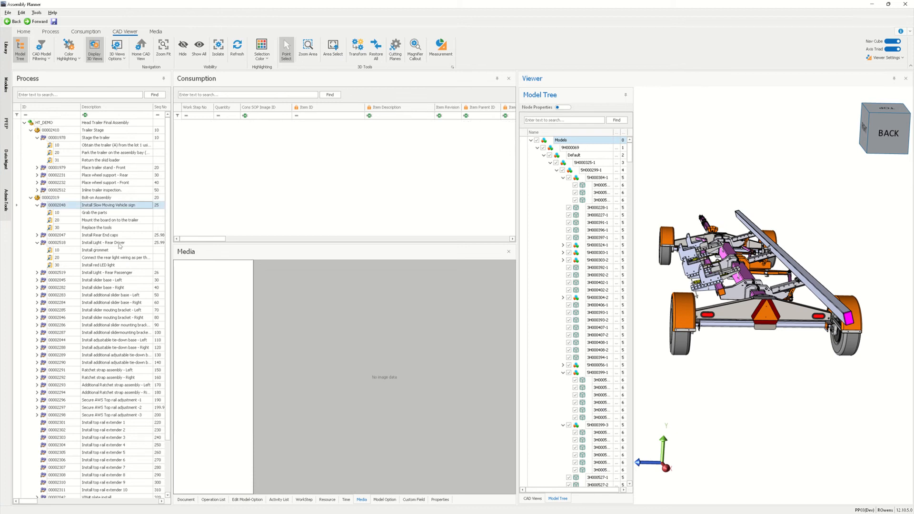
scroll(713, 327, up, 4)
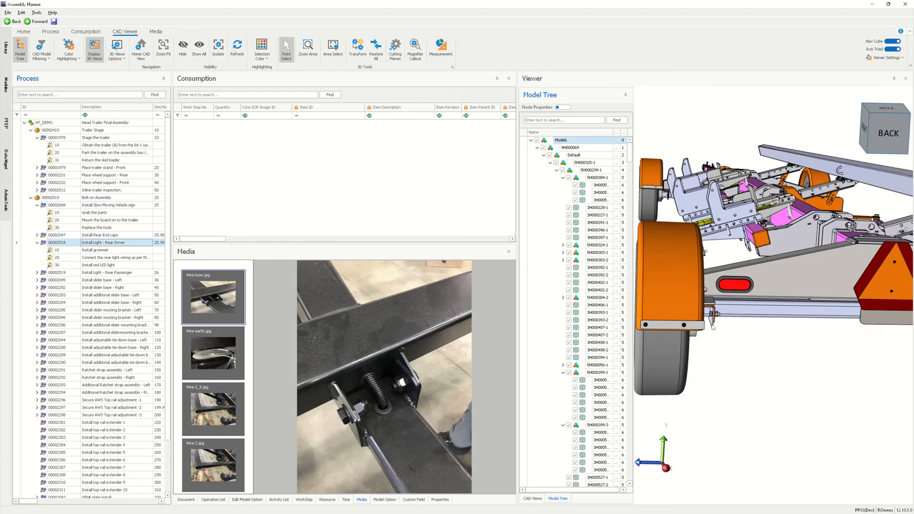
scroll(731, 270, up, 5)
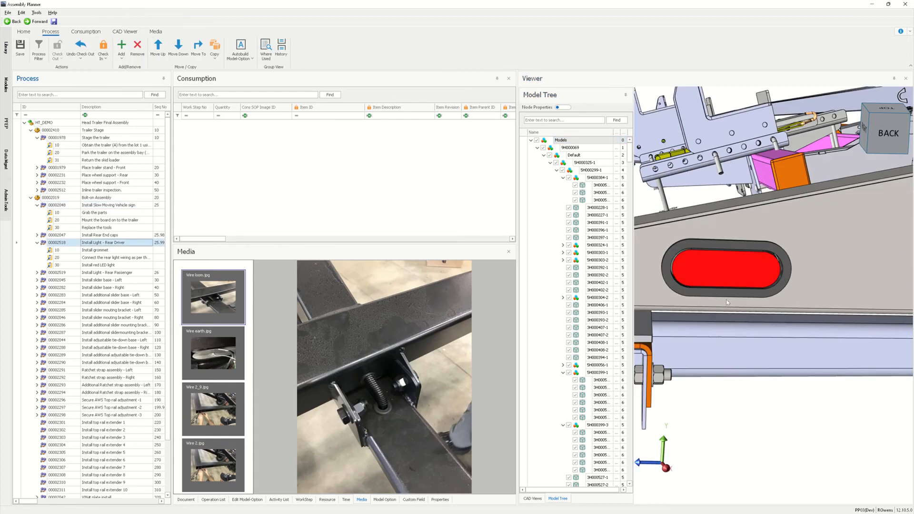
scroll(727, 302, up, 2)
scroll(727, 302, down, 1)
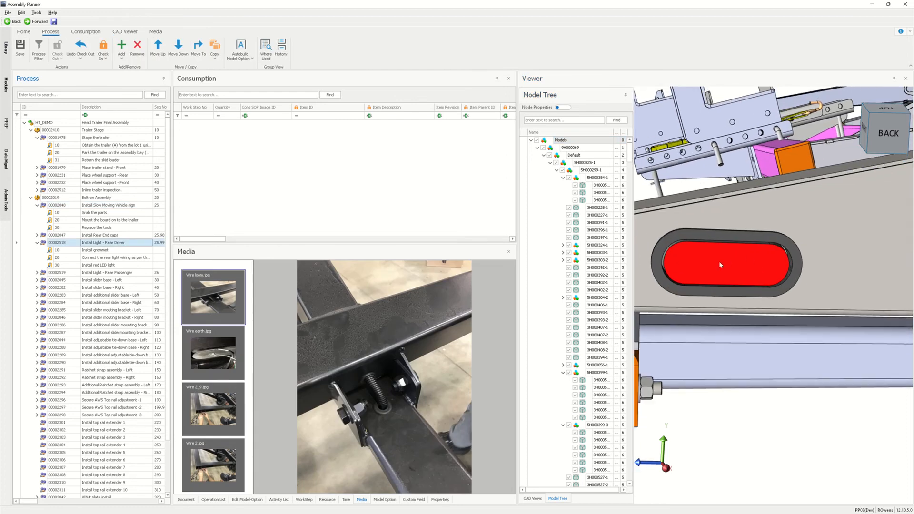
click(728, 264)
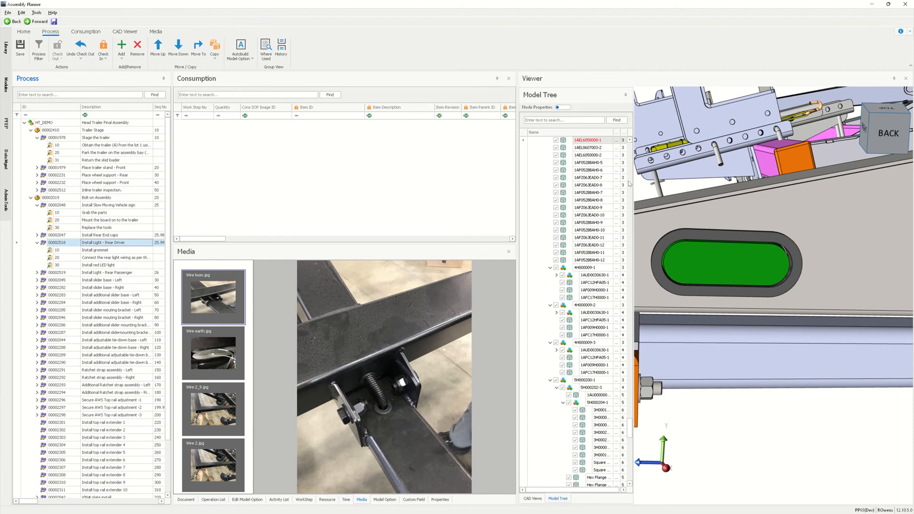
- Add CAD nodes 1AEL6050000-1 and 1AEL0607003-1 together as consumption of the Install Light - Rear Driver activity
scroll(627, 190, up, 3)
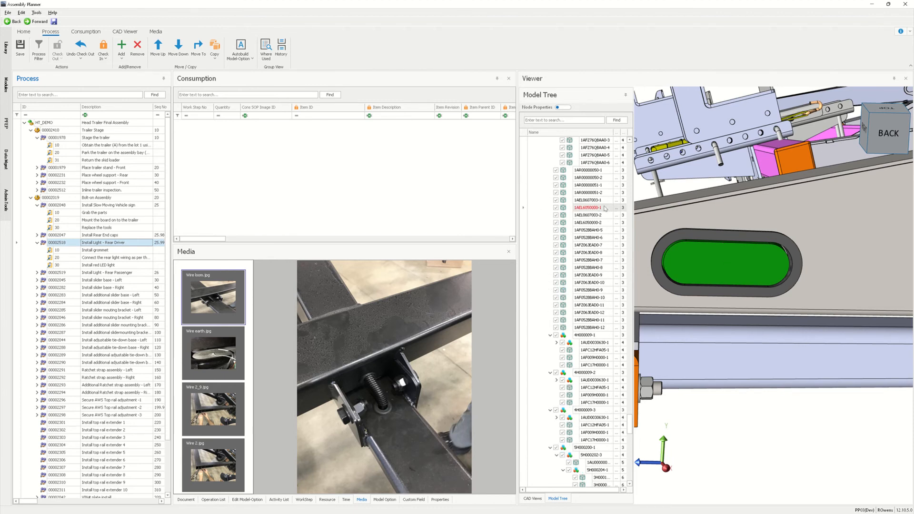
click(684, 240)
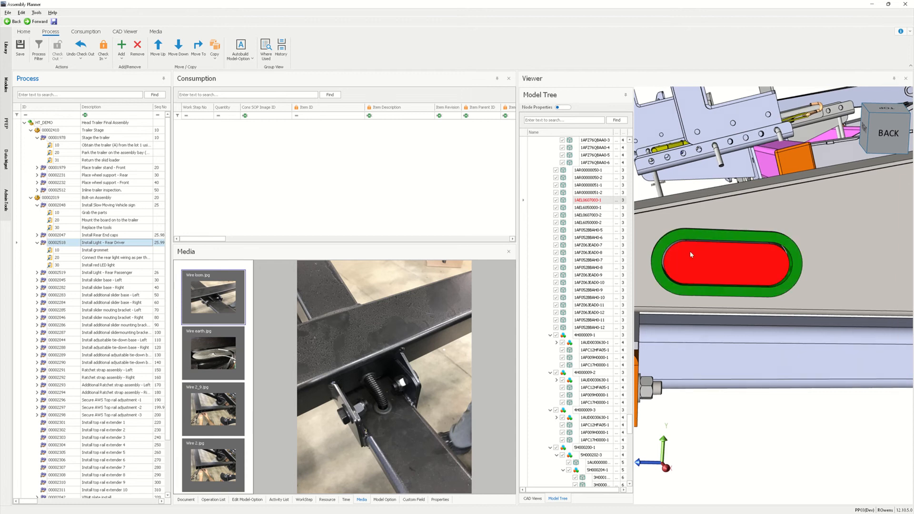
click(604, 208)
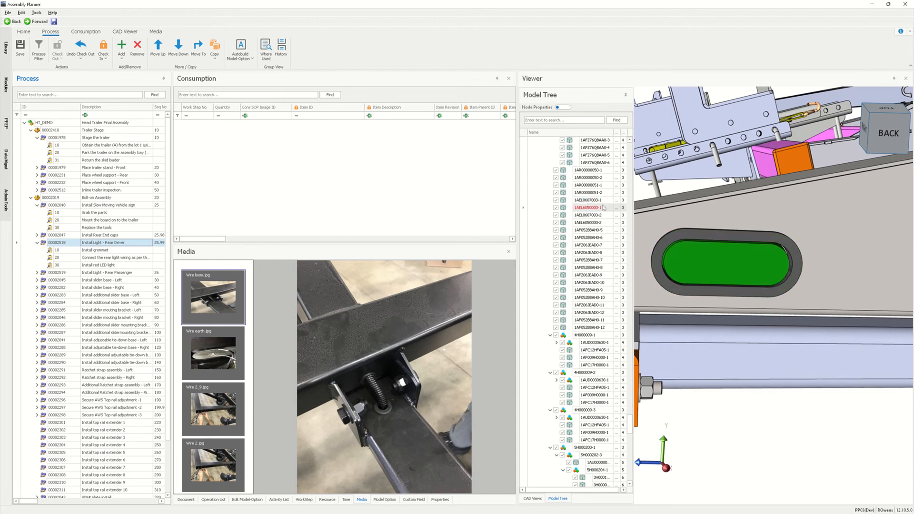
ctrl+click(602, 201)
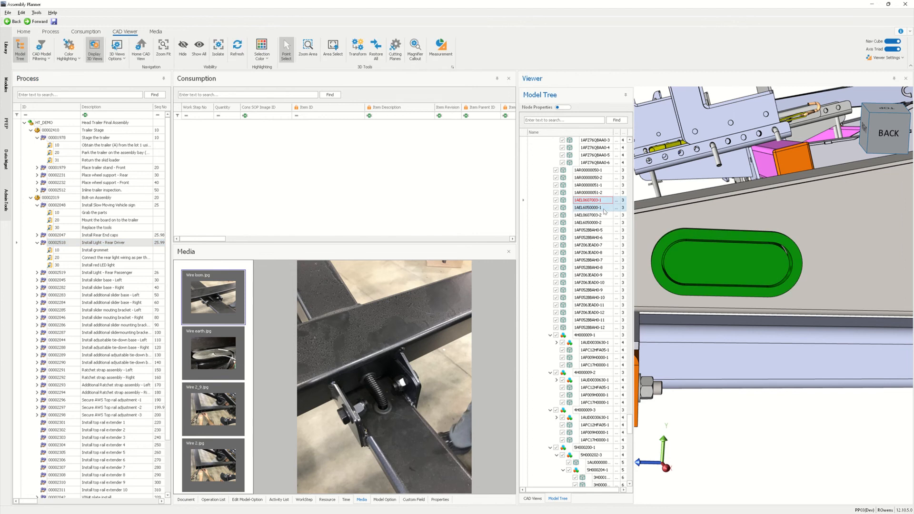
drag(606, 206, 124, 248)
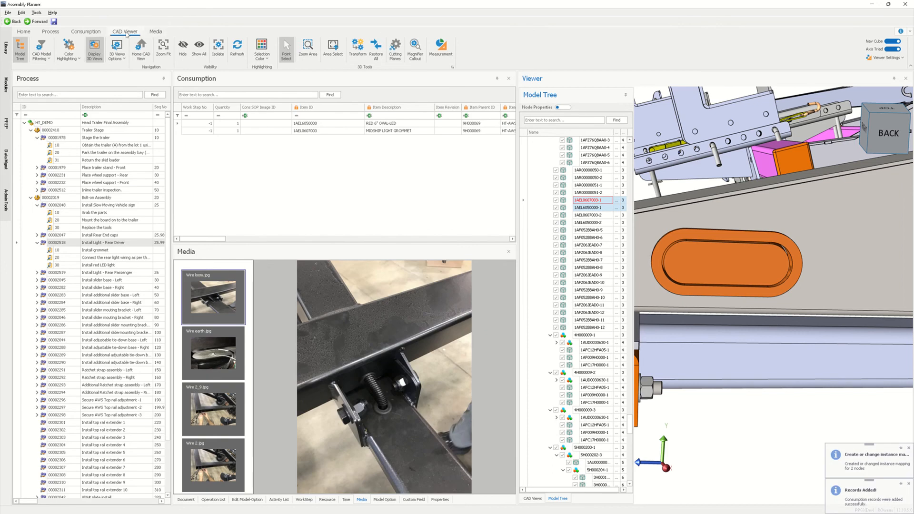
- View the BOM item selection and the library component search for adding consumption, closing each without adding anything
click(90, 31)
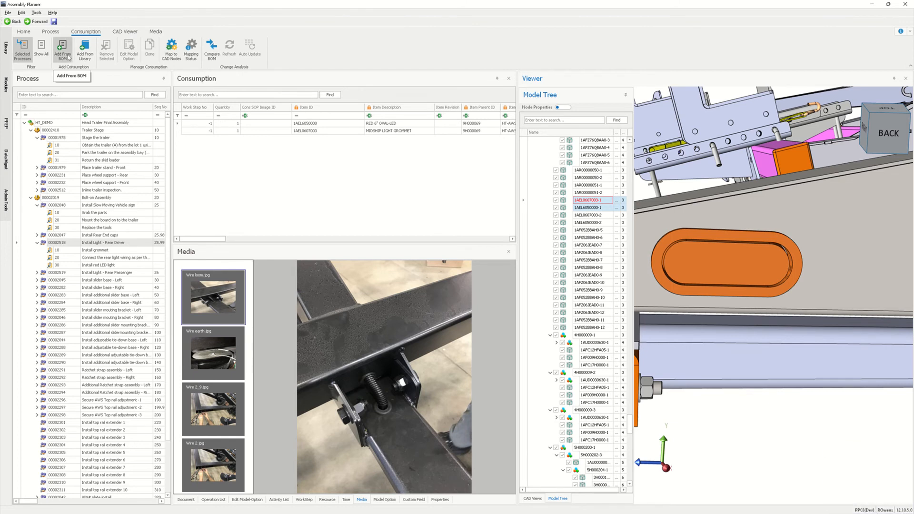
click(70, 59)
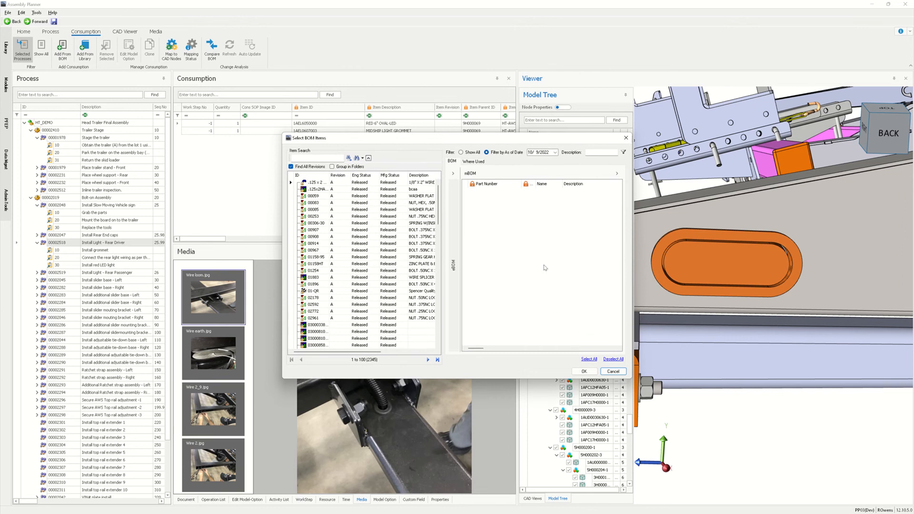
click(613, 371)
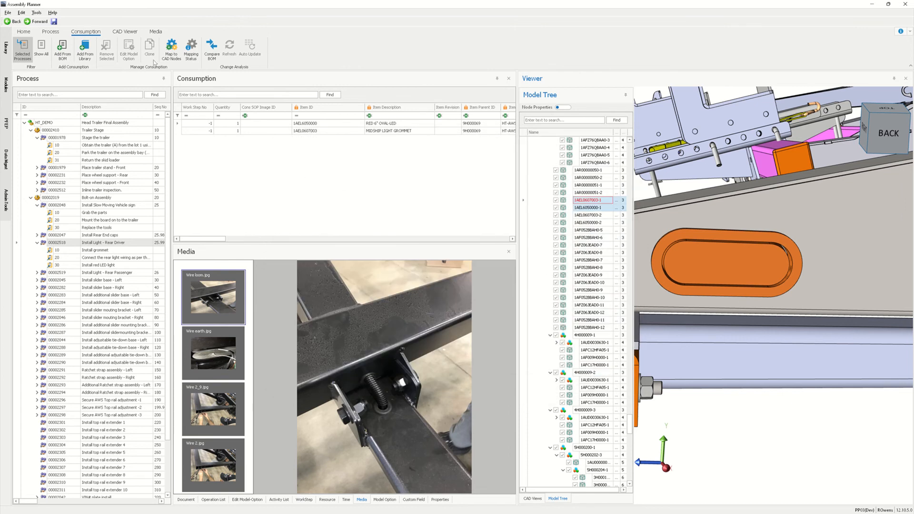
click(85, 49)
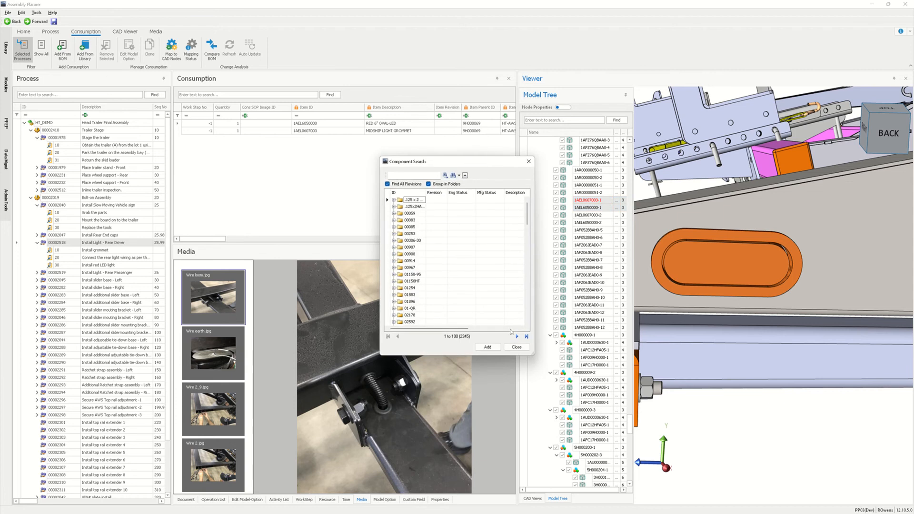
click(517, 347)
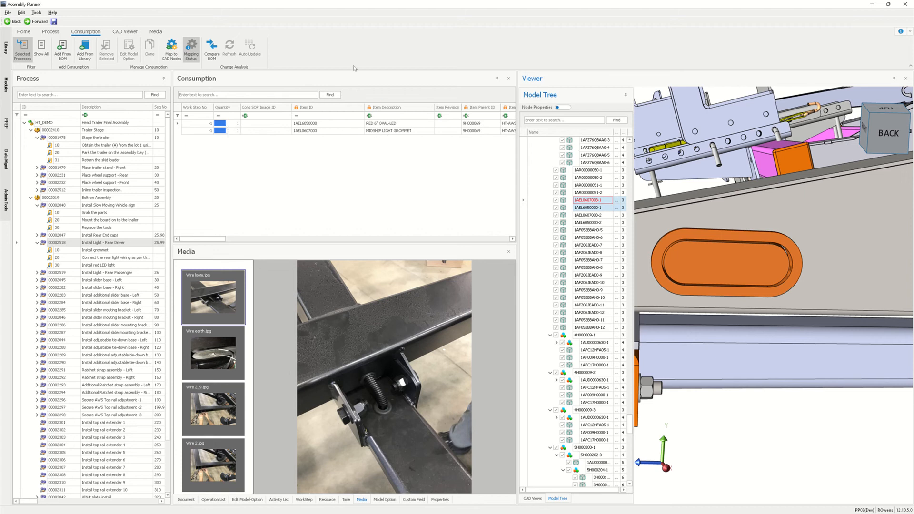
- Apply the saved Rear View CAD view to the trailer
scroll(798, 247, down, 10)
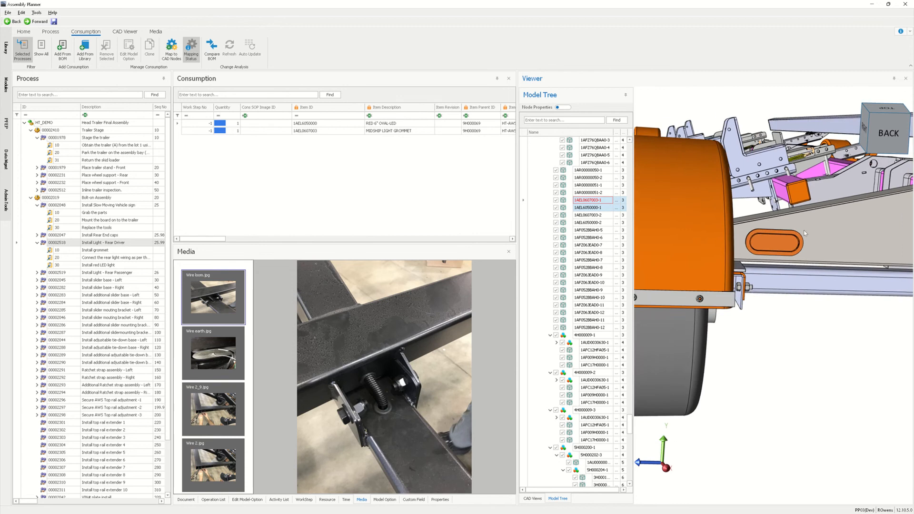
scroll(810, 247, up, 2)
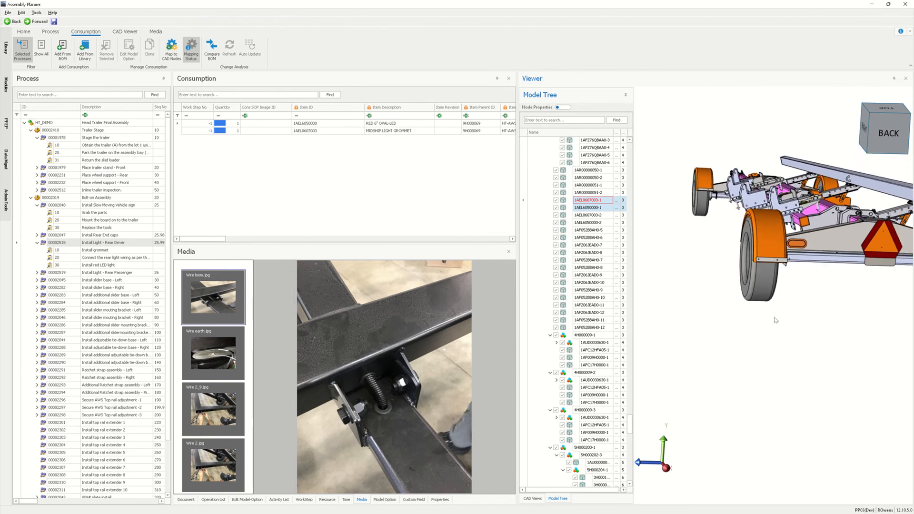
click(540, 500)
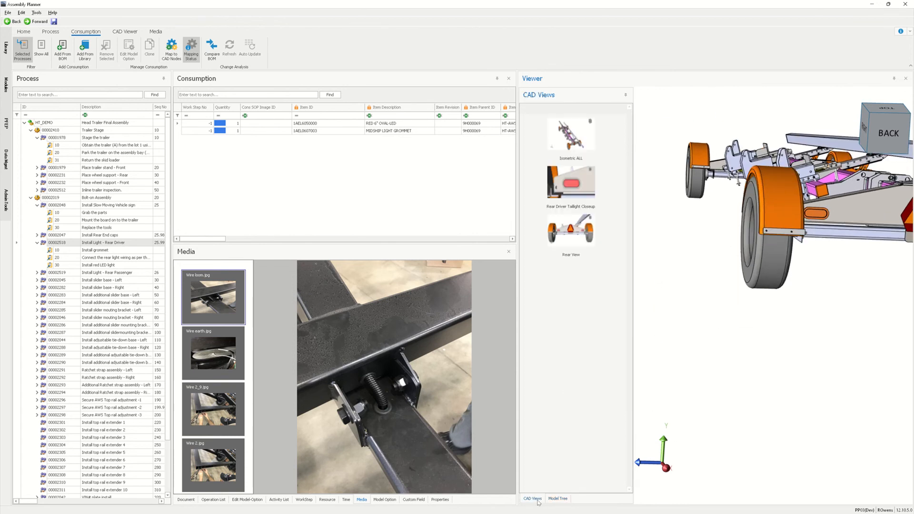
click(583, 243)
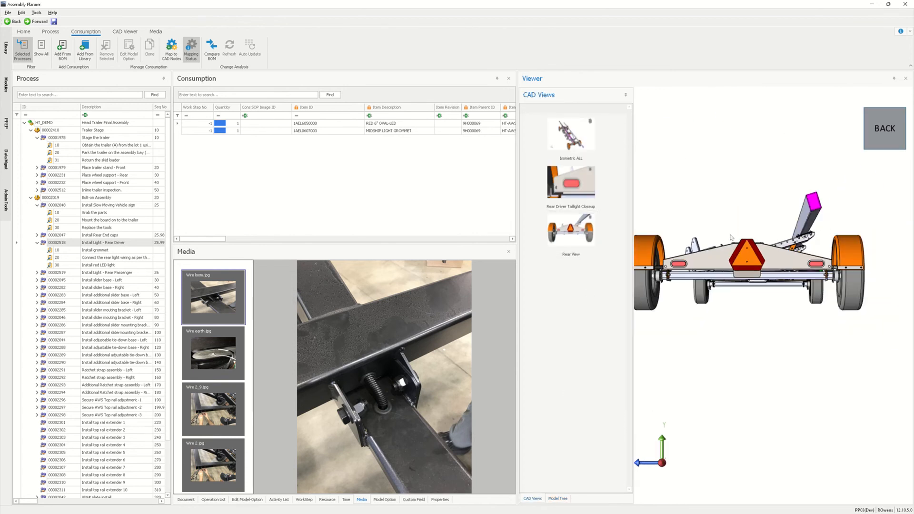
- Enter Map to CAD Nodes mode, examine the highlighted rear lights up close, and exit the mode
click(172, 53)
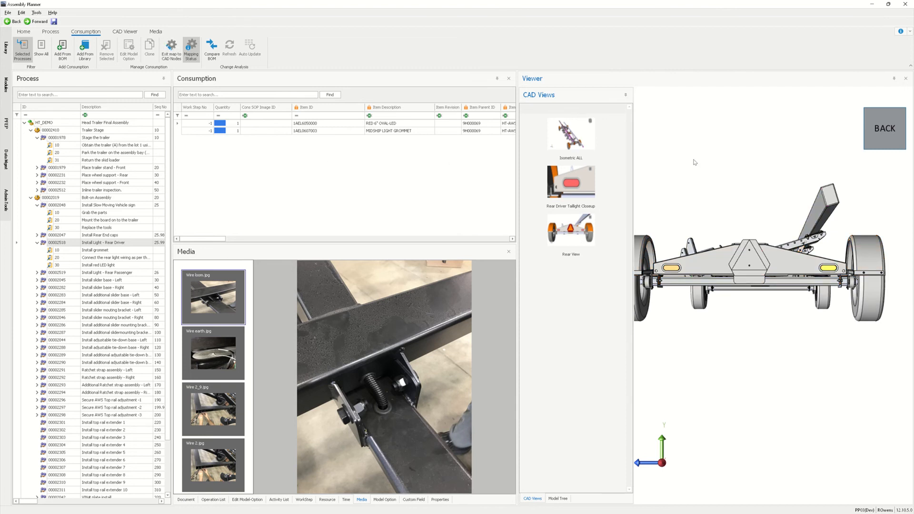
scroll(678, 197, up, 1)
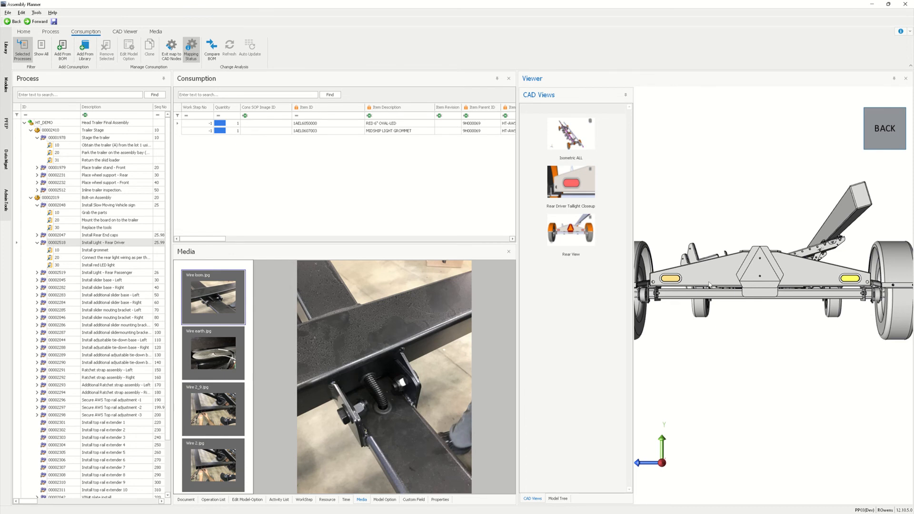
scroll(684, 283, up, 1)
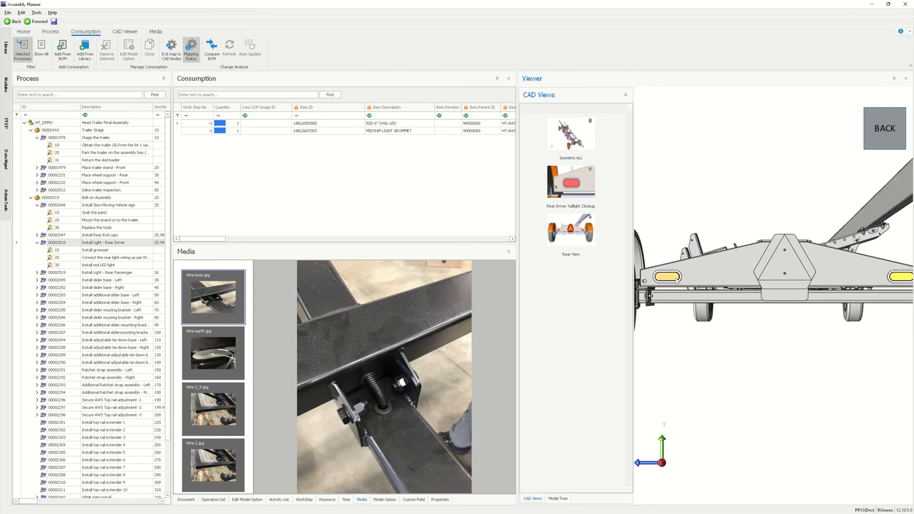
scroll(727, 289, down, 1)
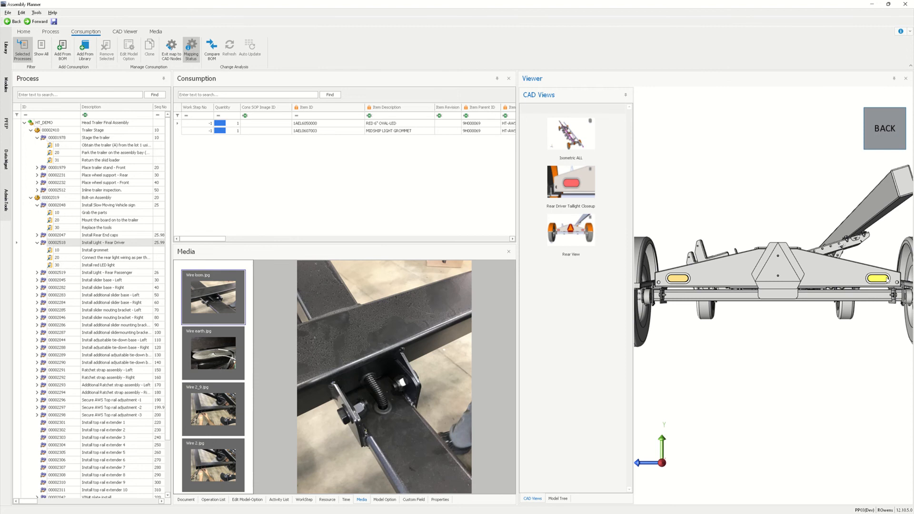
scroll(878, 285, up, 3)
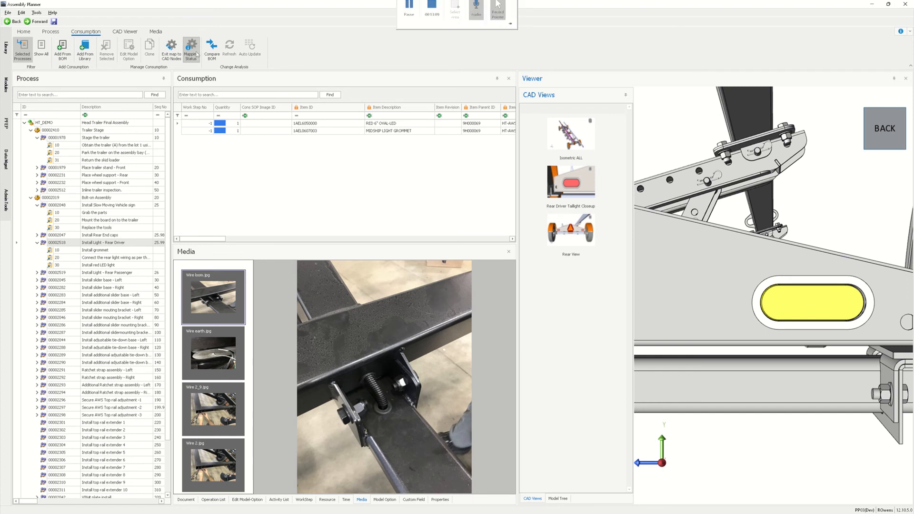
click(177, 58)
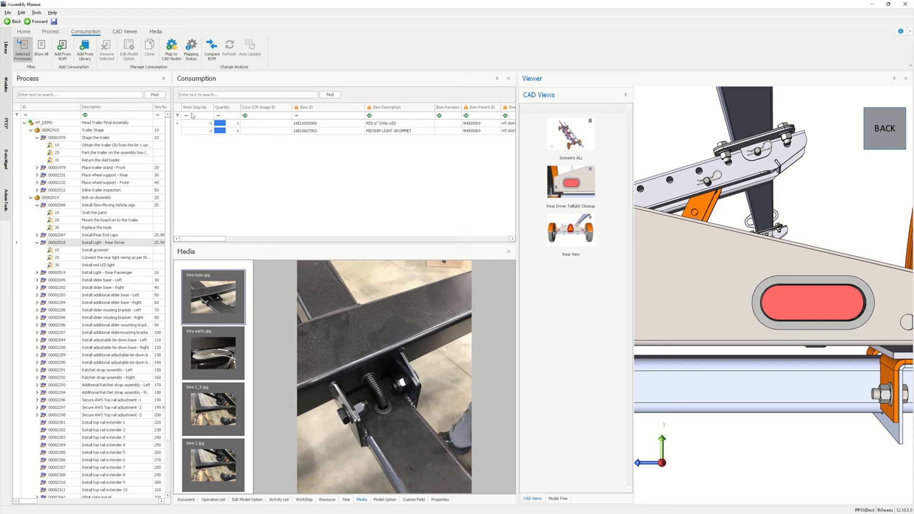
- Open the Compare BOM selection for HT_DEMO, view the options for adding routings and assemblies, and close it
click(209, 53)
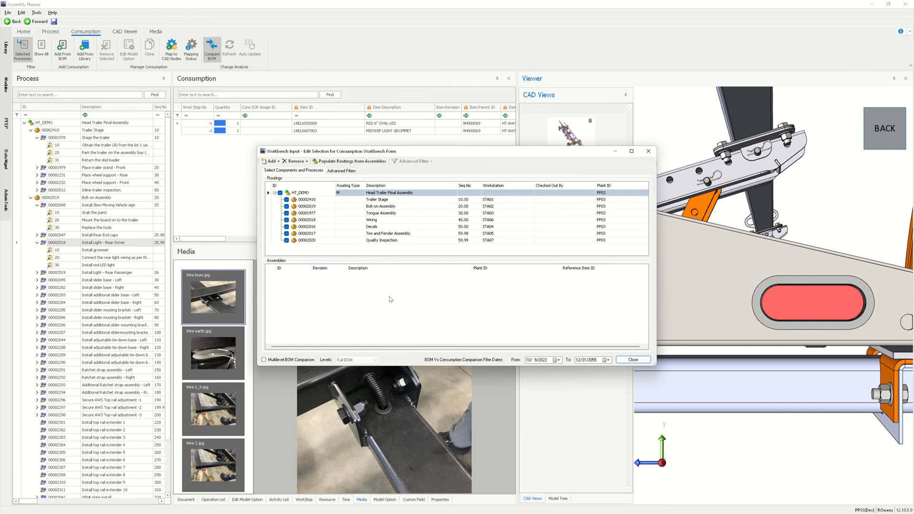
click(271, 161)
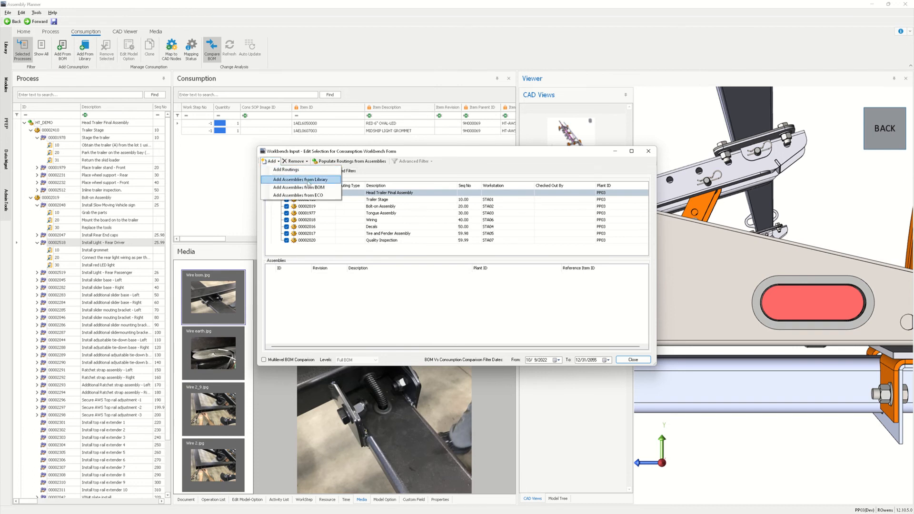
click(329, 199)
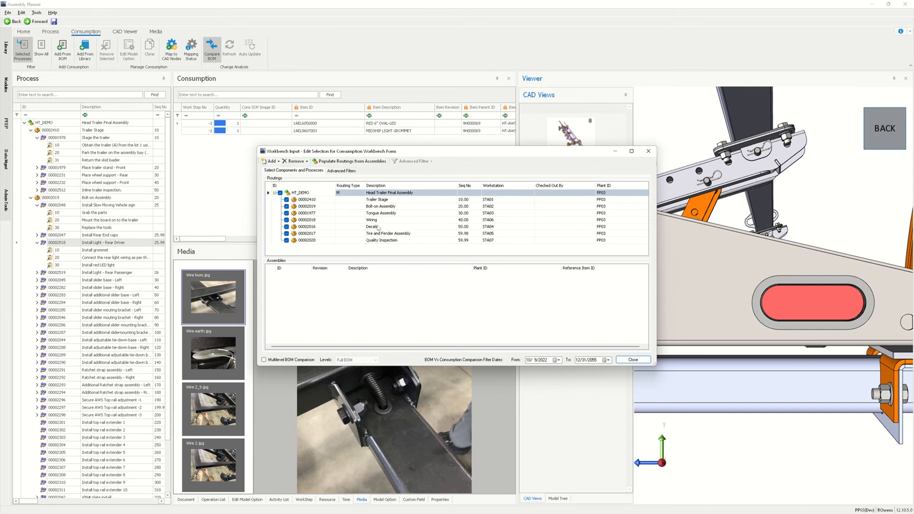
click(649, 151)
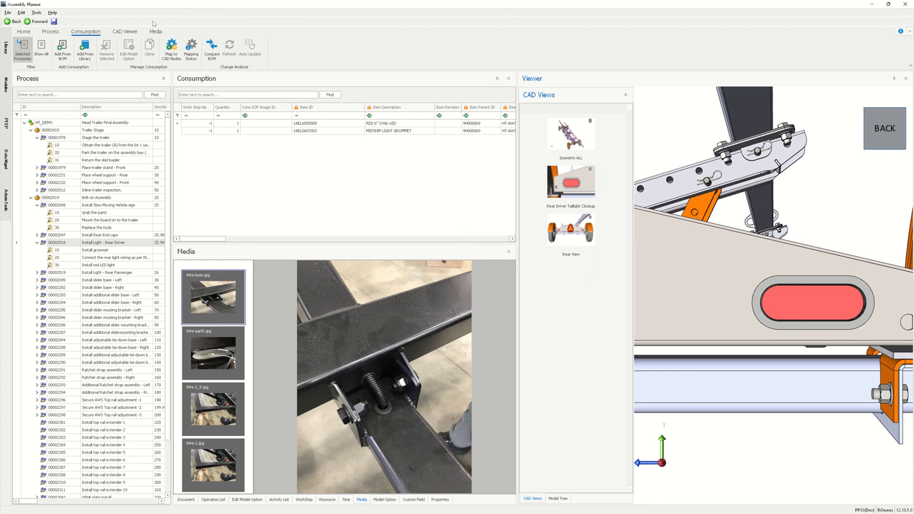
- View the color highlighting options for the CAD model, including BOM Cons Diff Comparison, without applying any
click(123, 32)
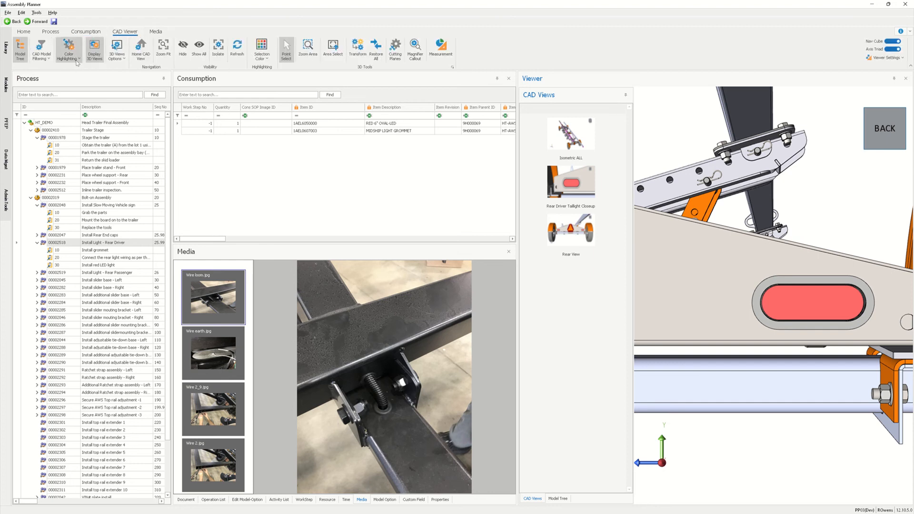
click(77, 61)
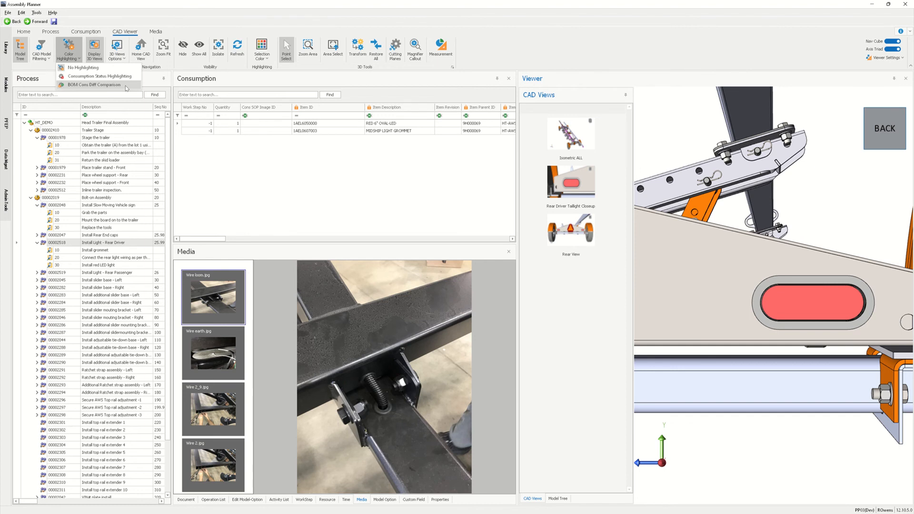
click(502, 63)
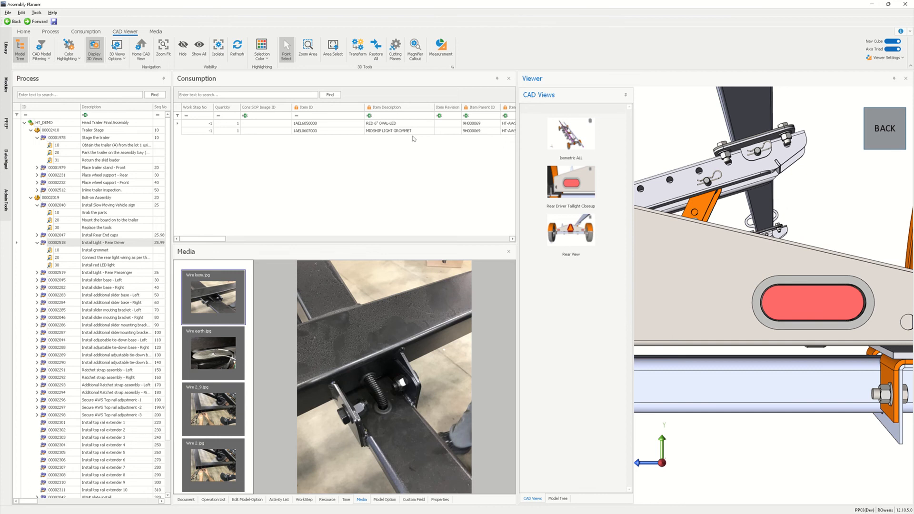
- Filter the CAD model to show up to the selected process, with Stage the trailer selected, and display the model tree
scroll(687, 145, down, 4)
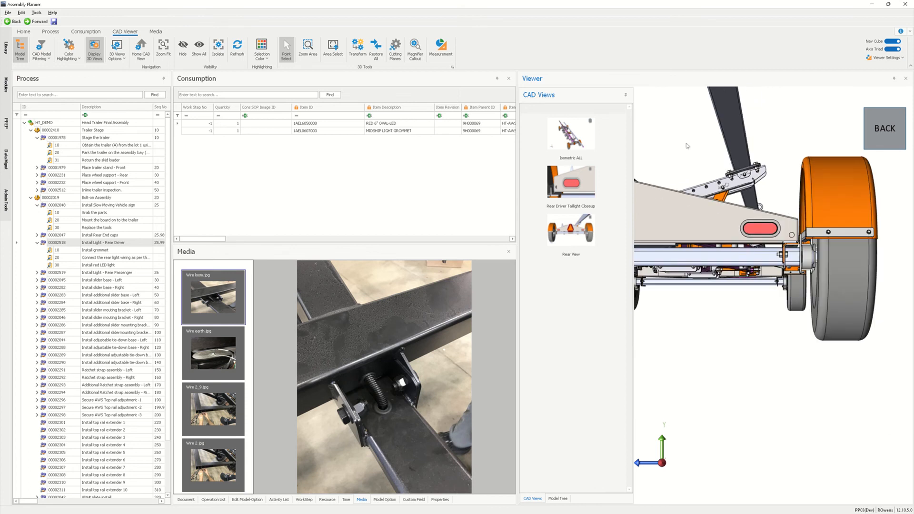
middle_drag(676, 137, 682, 192)
scroll(681, 192, down, 6)
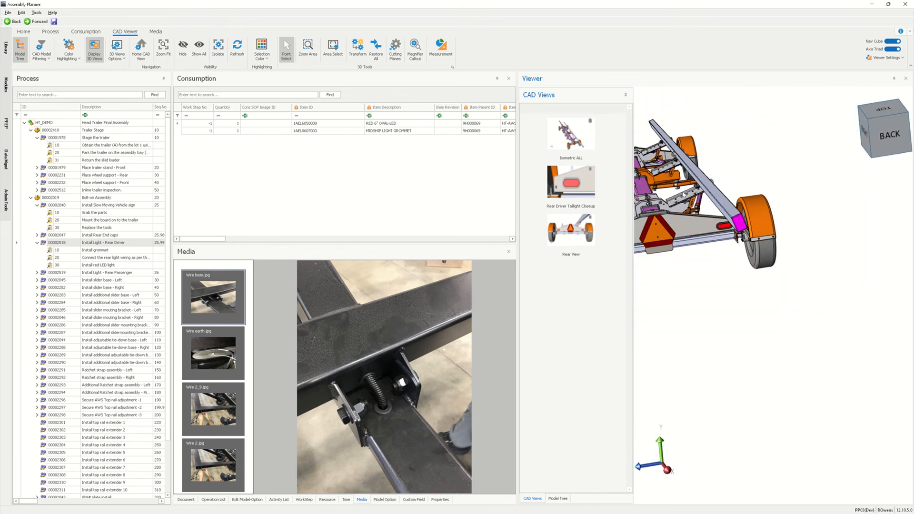
scroll(644, 175, up, 8)
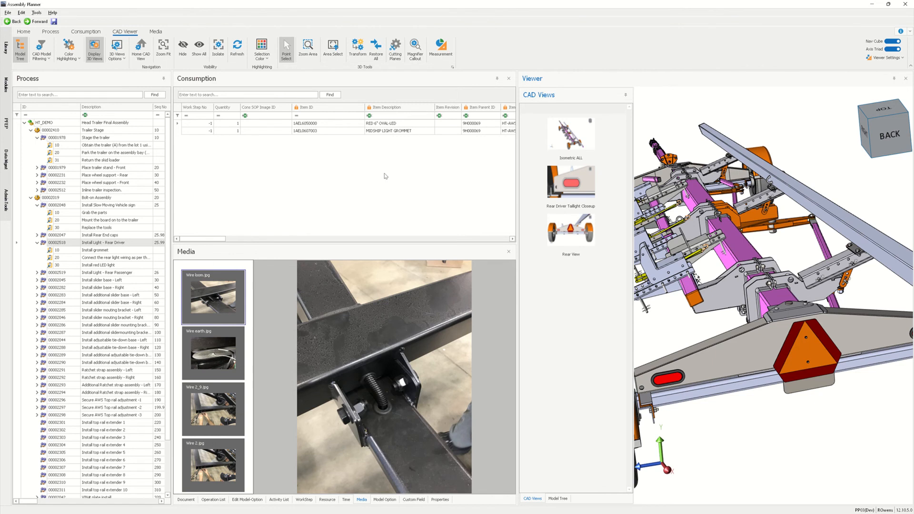
middle_drag(904, 179, 905, 189)
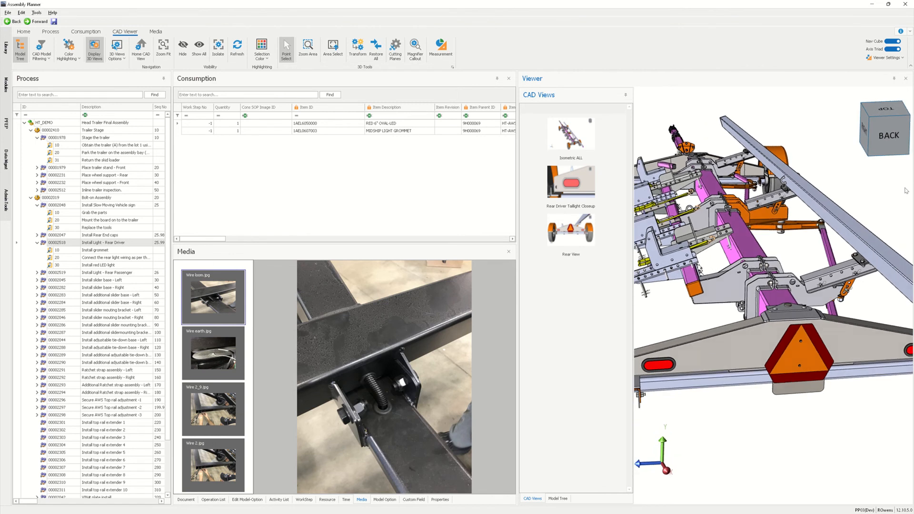
scroll(718, 221, down, 2)
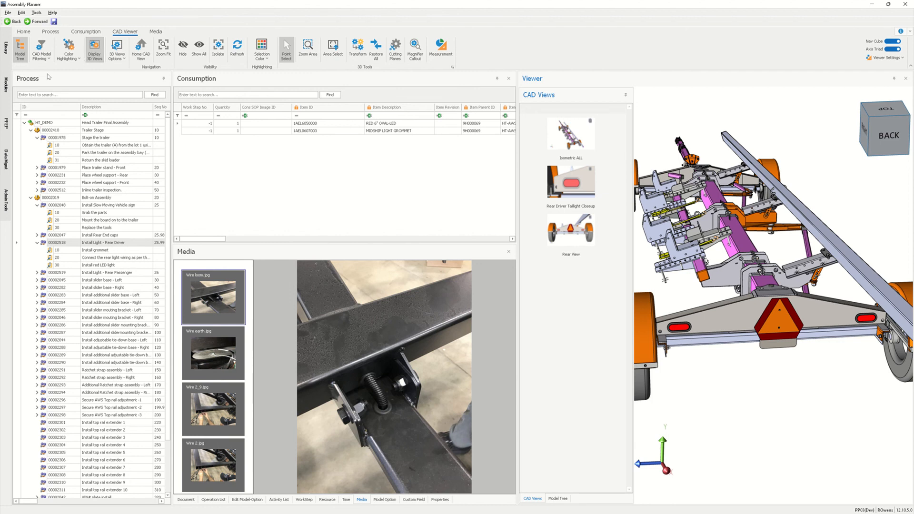
click(81, 140)
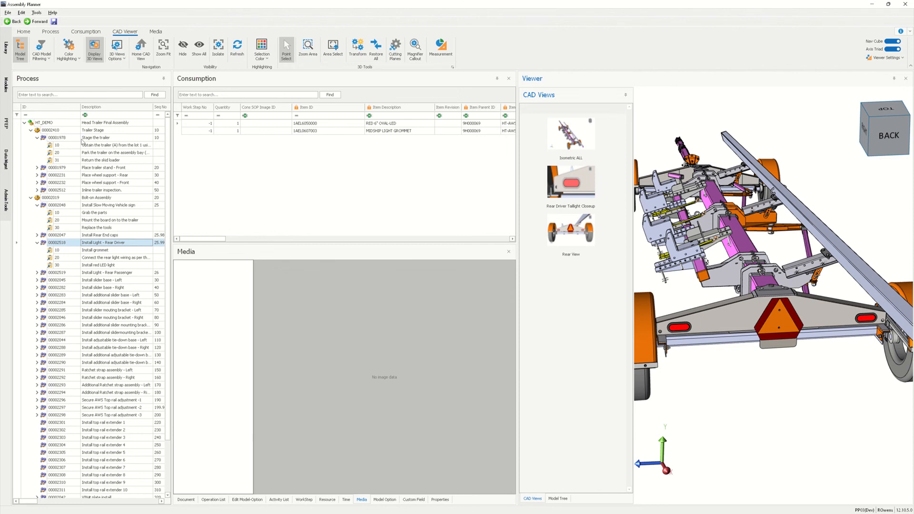
click(118, 32)
click(41, 48)
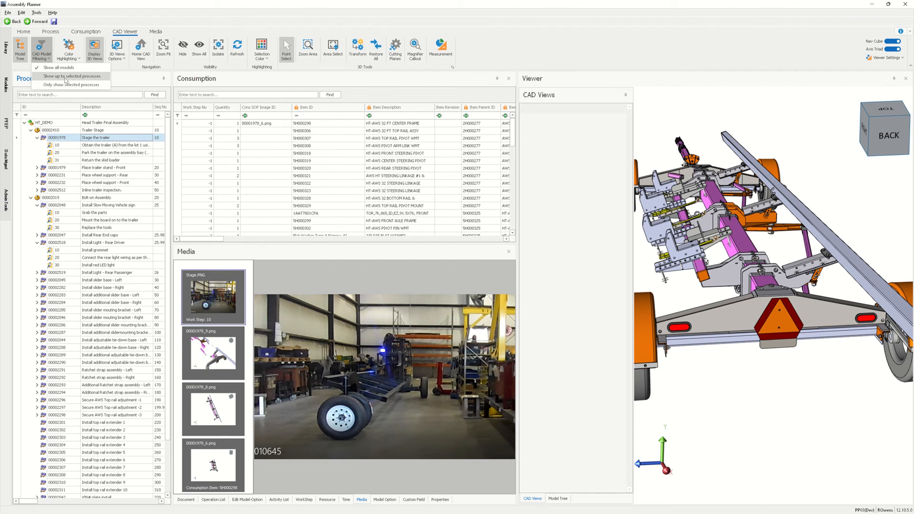
click(76, 77)
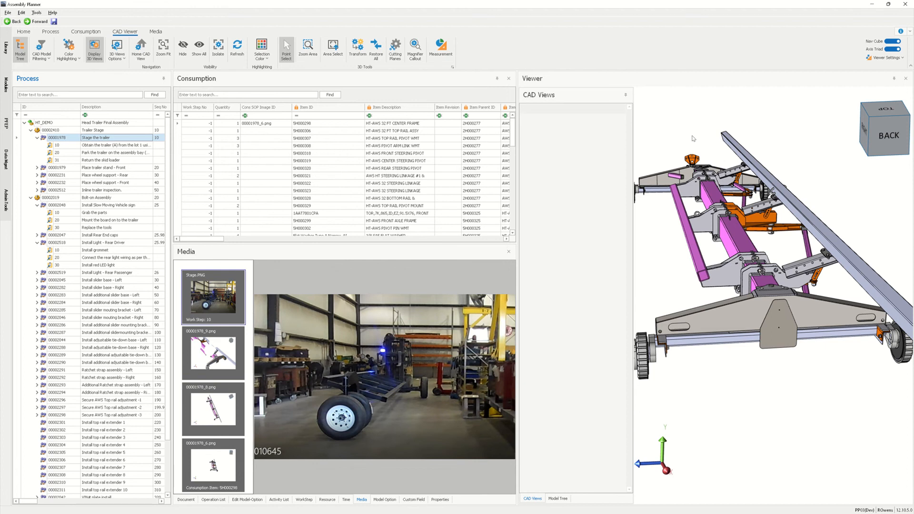
click(556, 500)
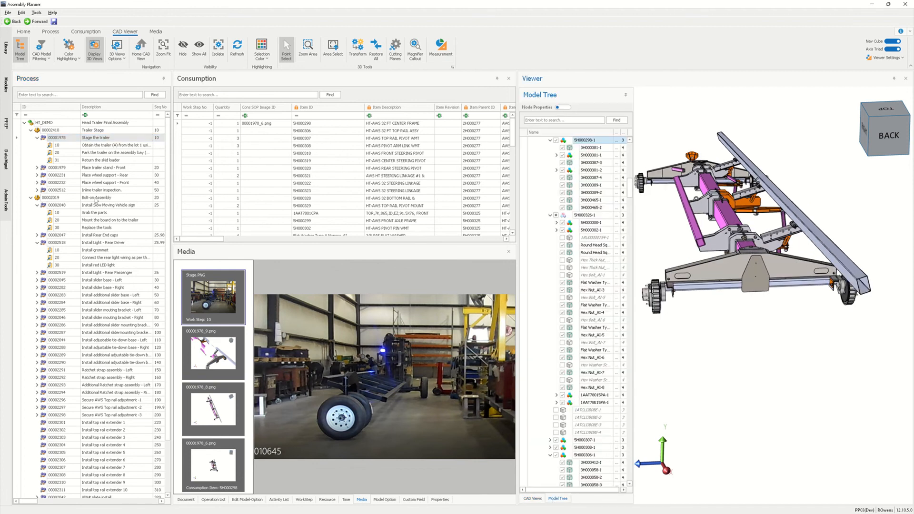
- Step through the processes from Stage the trailer via sign, end caps, driver light, slider base and tie-down to Tire and Fender Assembly, examining the model build-up
click(73, 139)
click(90, 205)
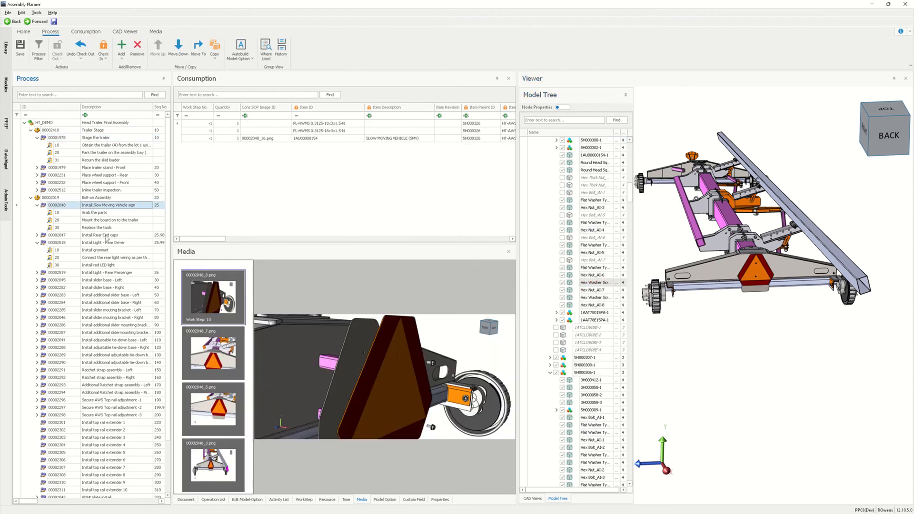
click(107, 236)
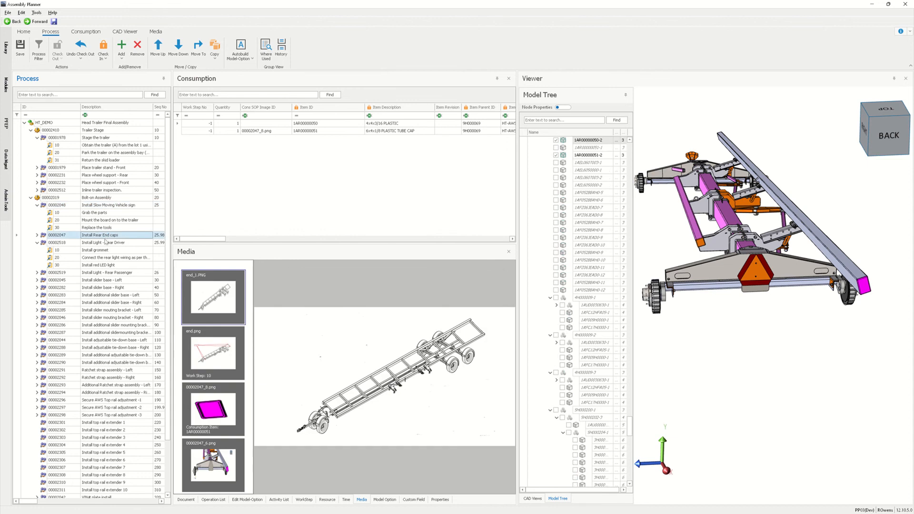
click(105, 244)
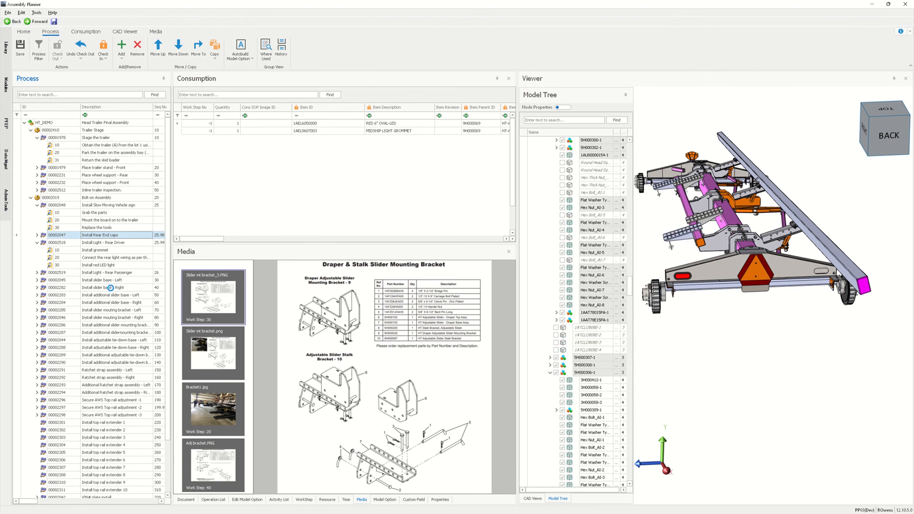
click(115, 288)
scroll(105, 335, down, 1)
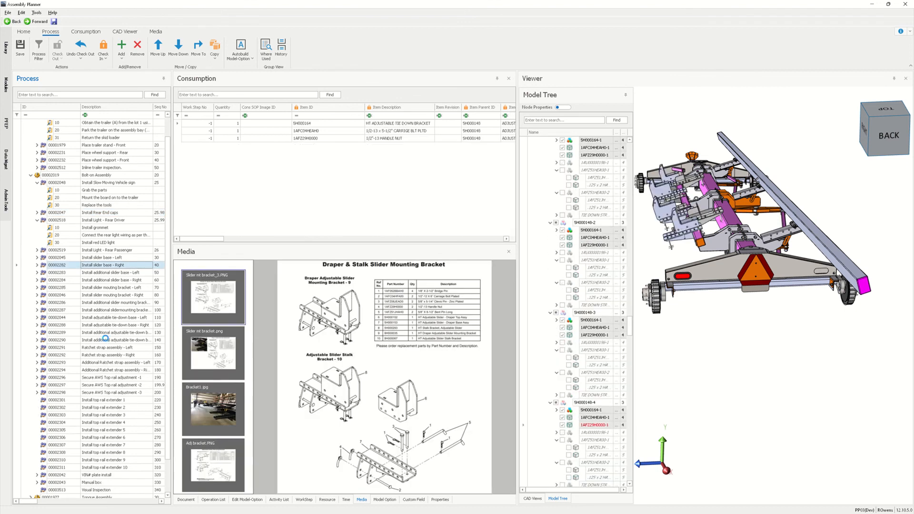
click(106, 341)
scroll(98, 447, down, 2)
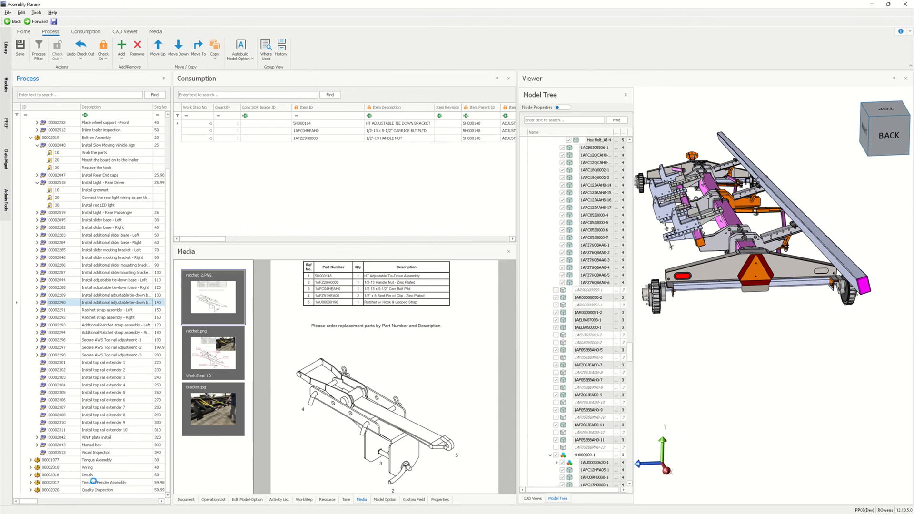
click(94, 483)
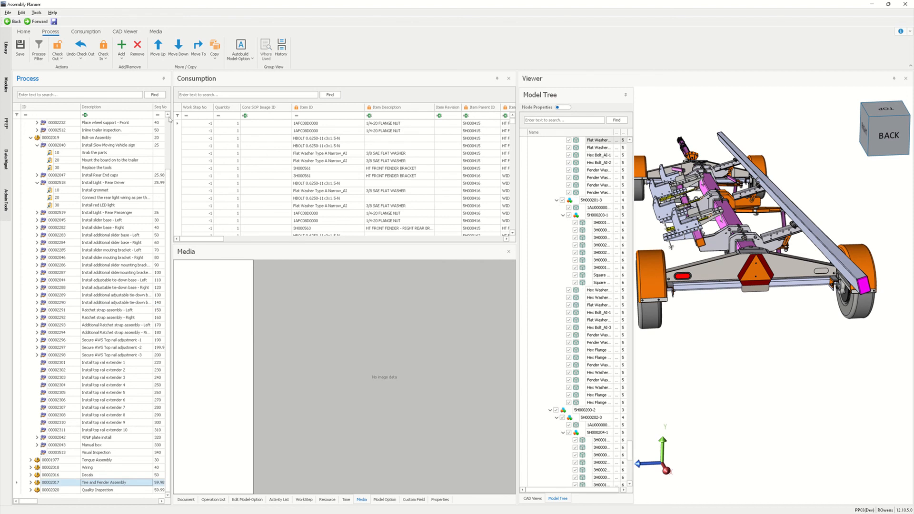
- Return to the Stage the trailer process and apply Previous/Current Highlighting to the CAD model
scroll(166, 125, up, 3)
click(80, 49)
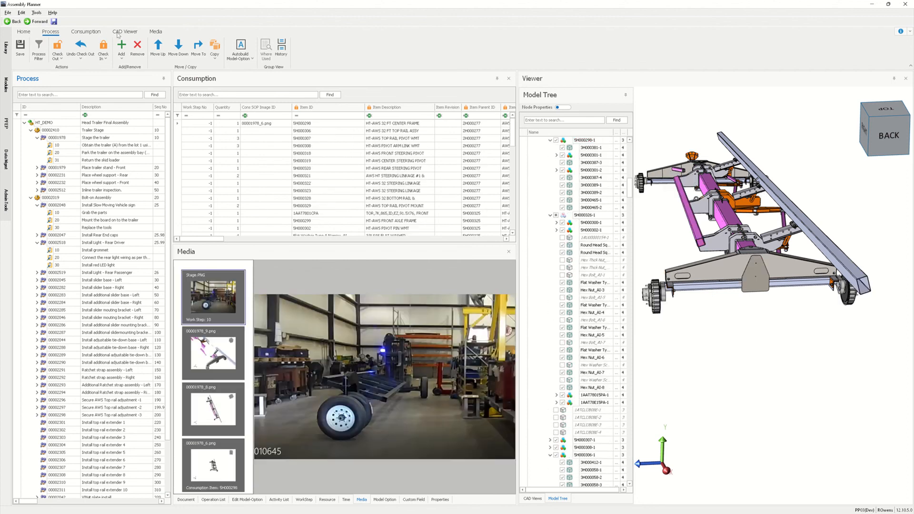
click(119, 32)
click(49, 59)
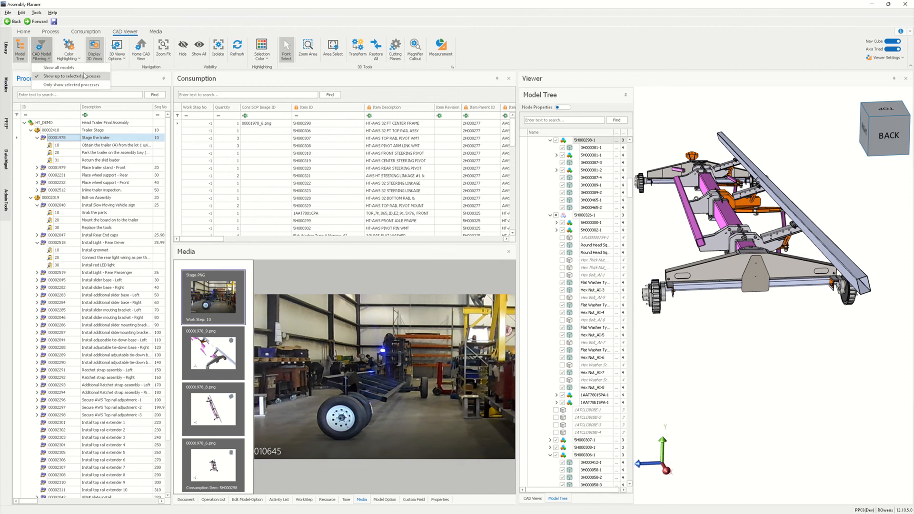
click(82, 59)
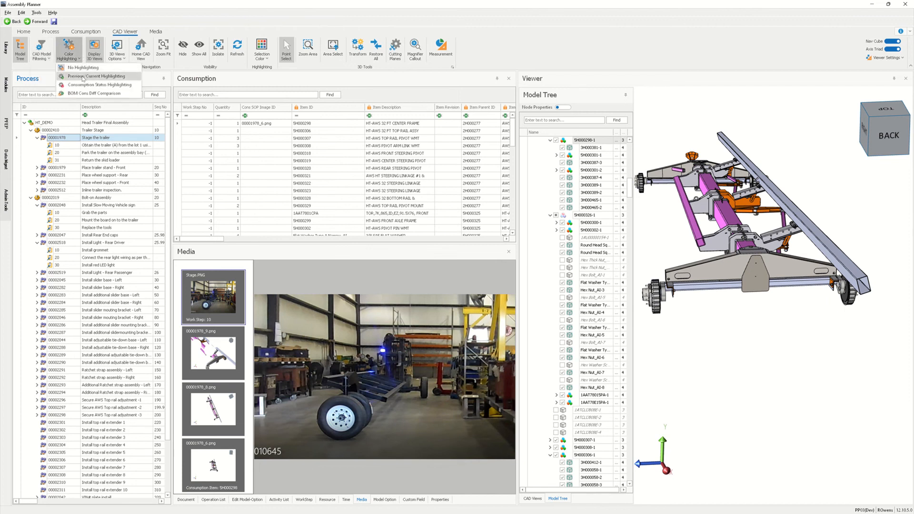
click(83, 77)
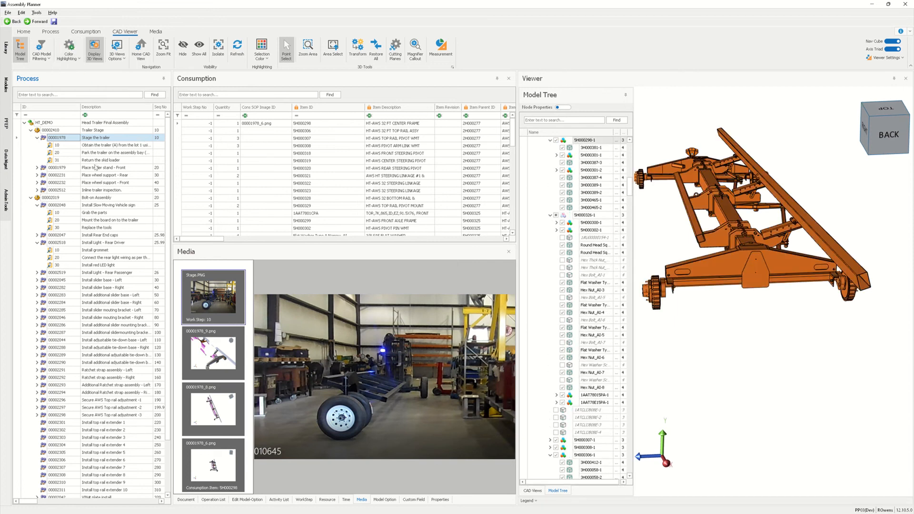
- Examine the highlighted parts for the slow moving vehicle sign, rear end caps, rear driver light and additional adjustable tie-down base processes
click(93, 206)
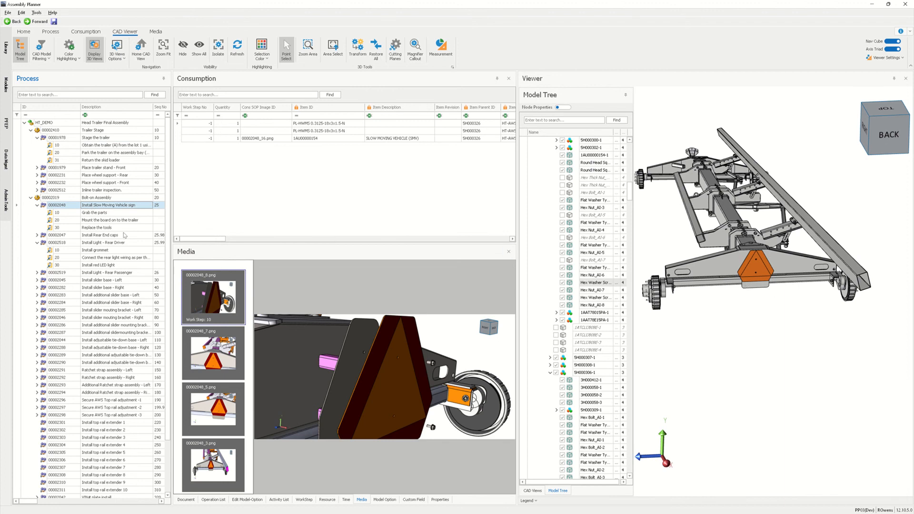
click(97, 234)
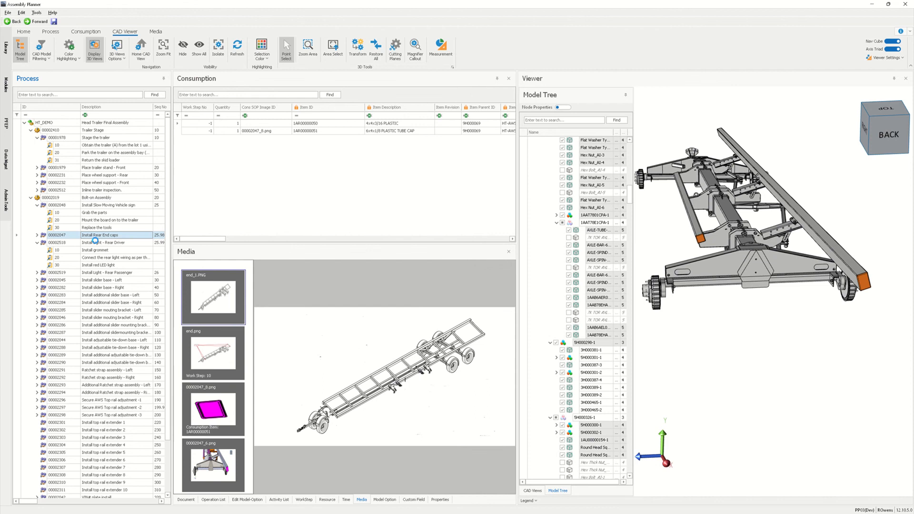
click(96, 243)
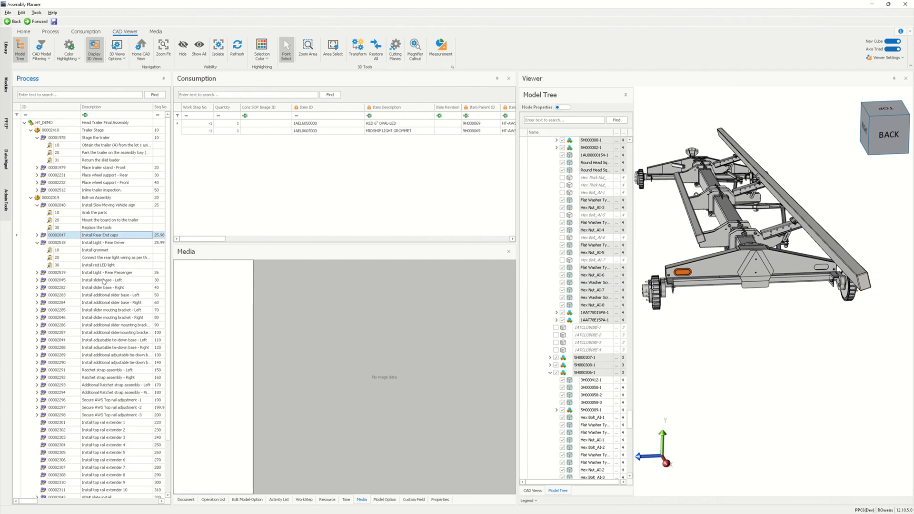
scroll(102, 281, down, 1)
click(102, 279)
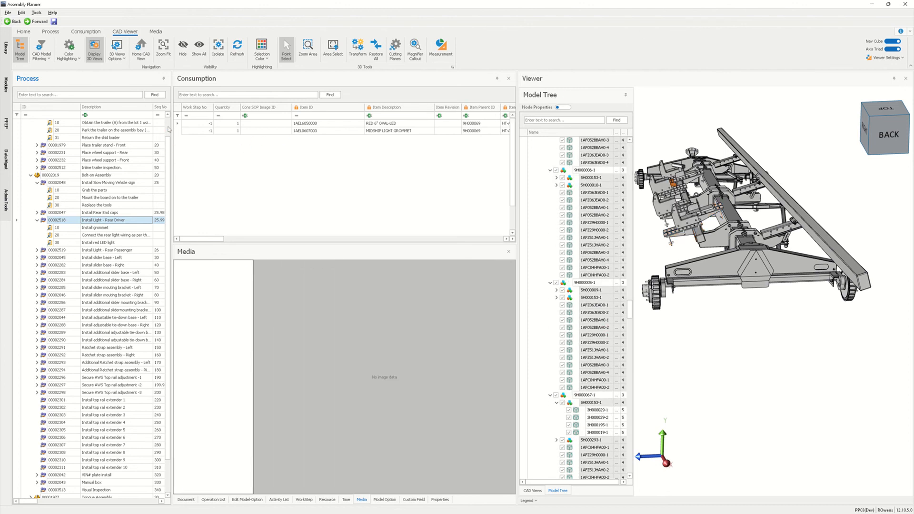
- Turn off the color highlighting and select the Install Slow Moving Vehicle sign process
click(69, 53)
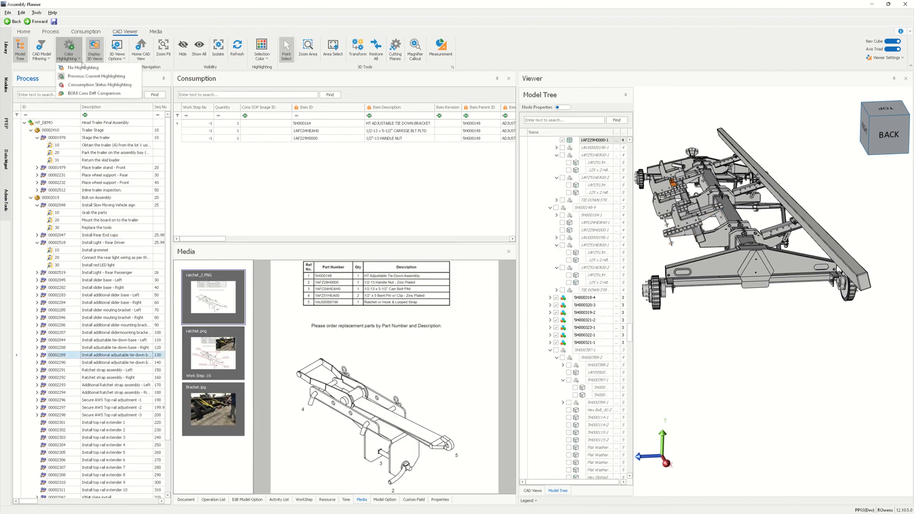
click(88, 76)
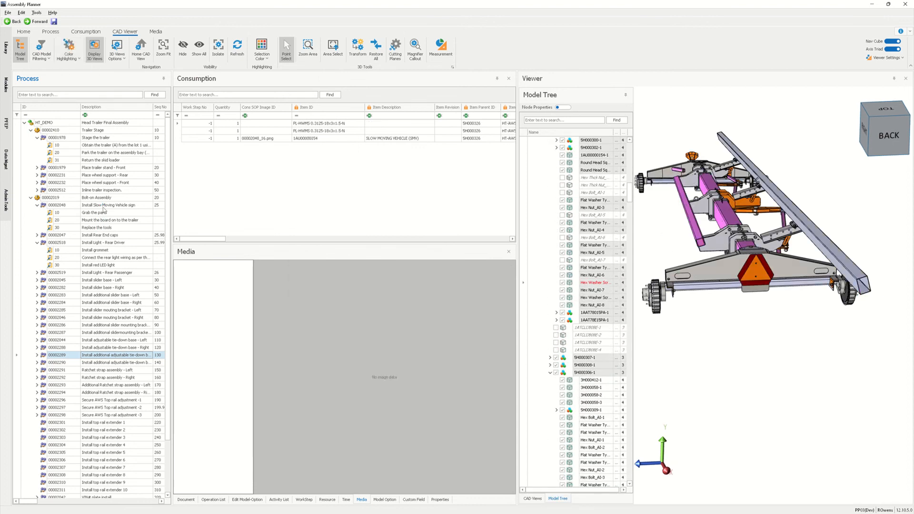
click(103, 207)
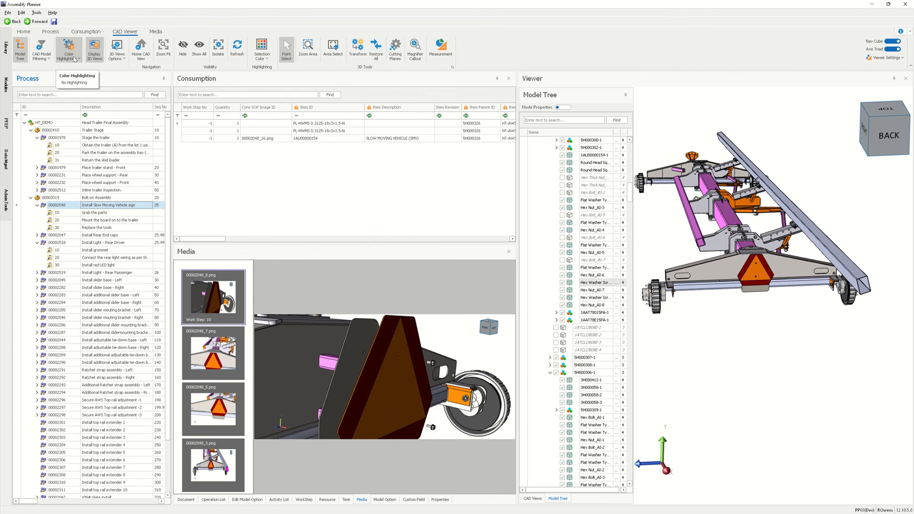
- Filter the CAD model to only show the parts of the selected vehicle sign process
click(42, 51)
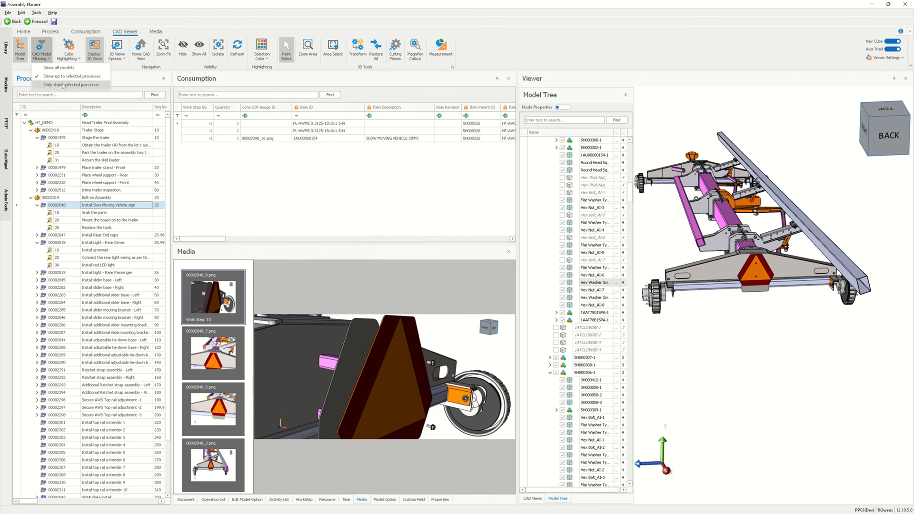
click(63, 85)
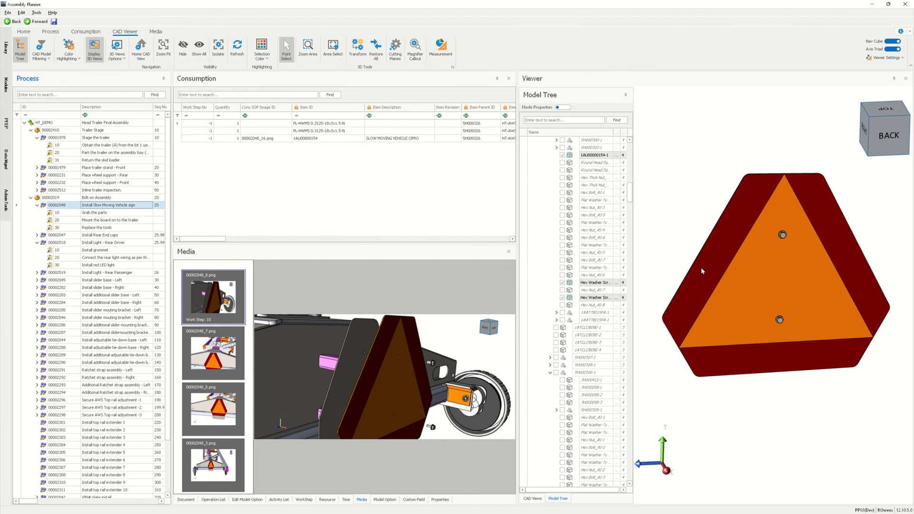
scroll(701, 271, down, 3)
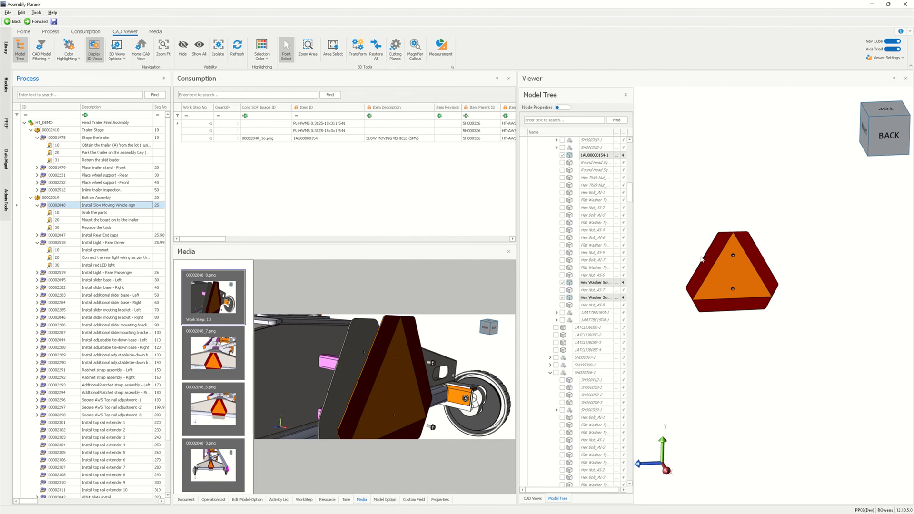
- Set the CAD model filtering to show all models and view the available color highlighting options without changing them
click(60, 61)
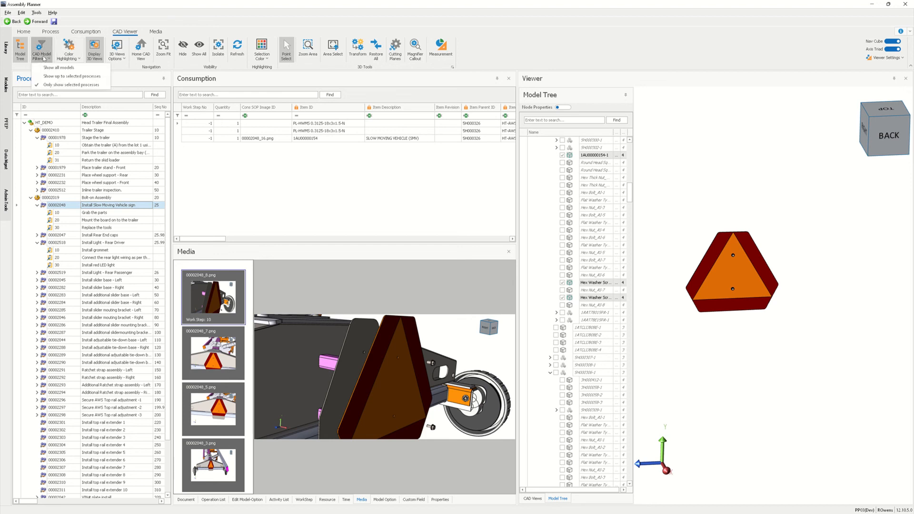
click(49, 68)
click(80, 61)
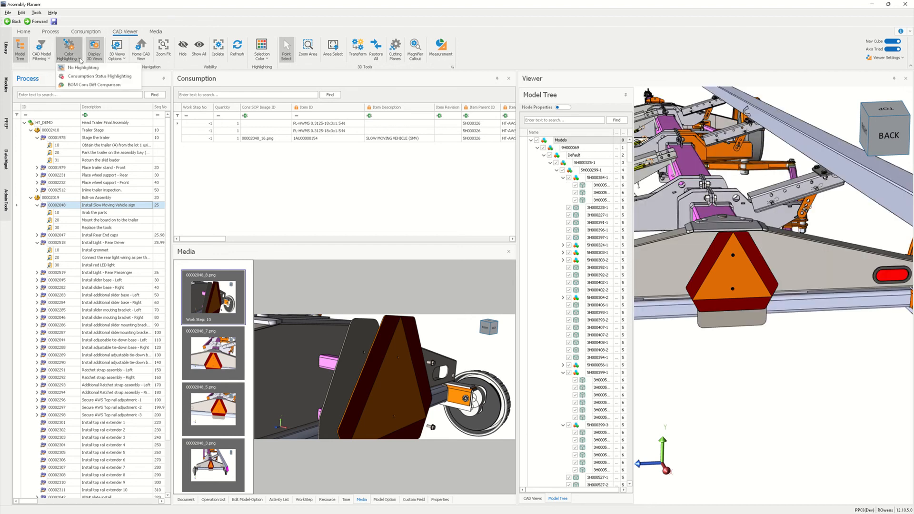
click(127, 16)
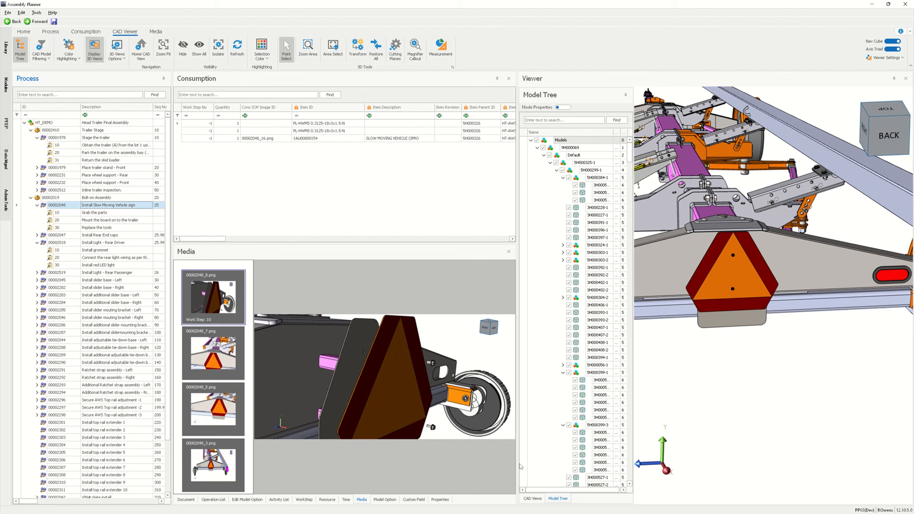
- Show the saved CAD views and look at the trailer in Right View, Isometric ALL and Top View
click(533, 498)
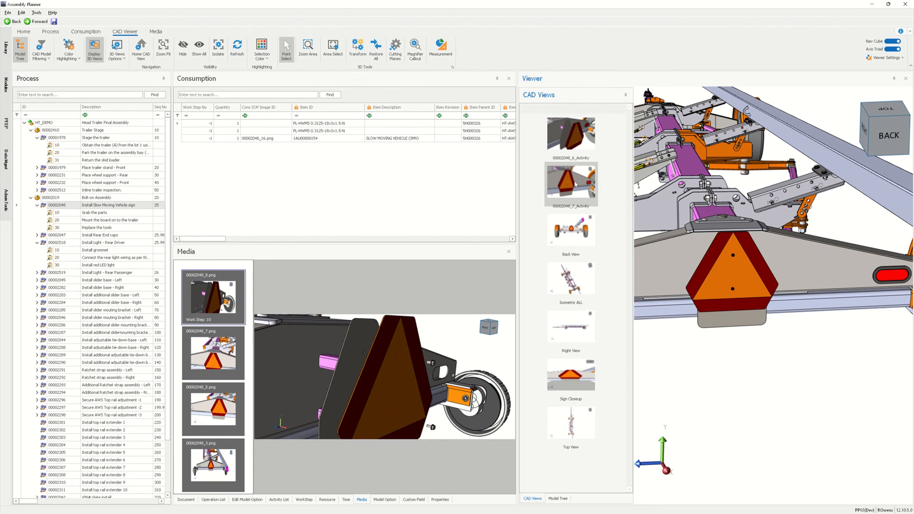
click(575, 319)
mouse_move(817, 197)
middle_down()
mouse_move(812, 256)
mouse_move(821, 214)
middle_up()
click(577, 288)
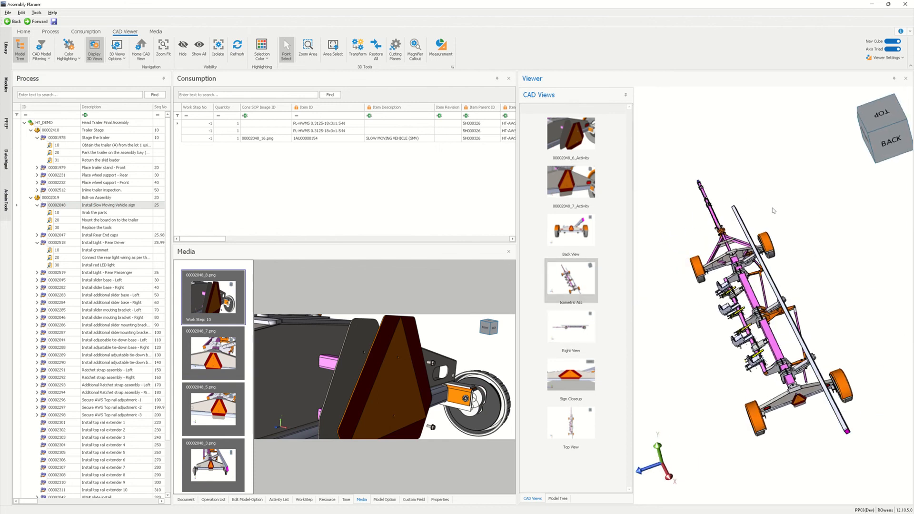
click(573, 420)
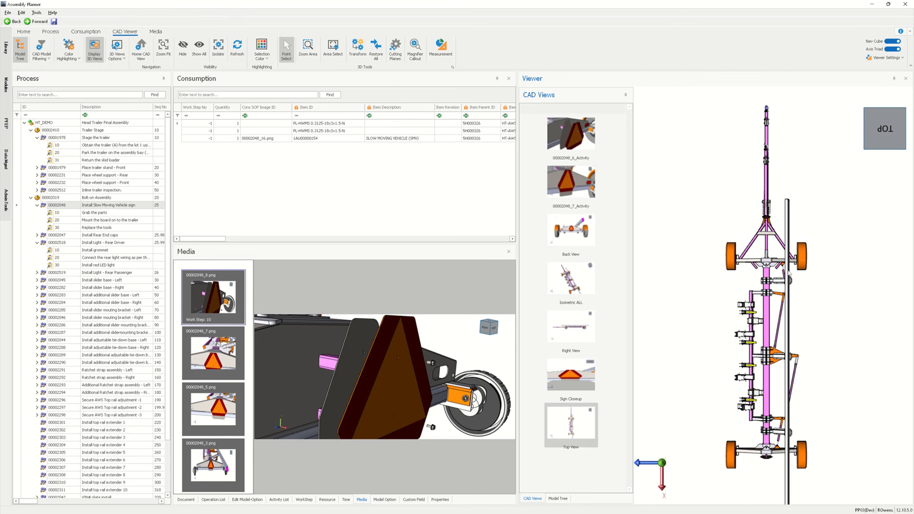
- Orbit the trailer away from the saved top view and review the options for adding, updating, deleting and renaming 3D views
click(125, 55)
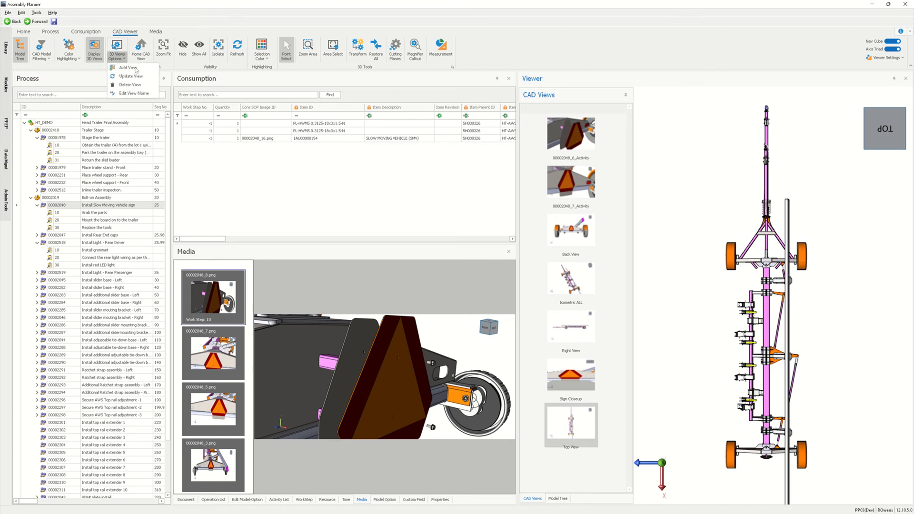
middle_drag(827, 264, 848, 179)
click(125, 59)
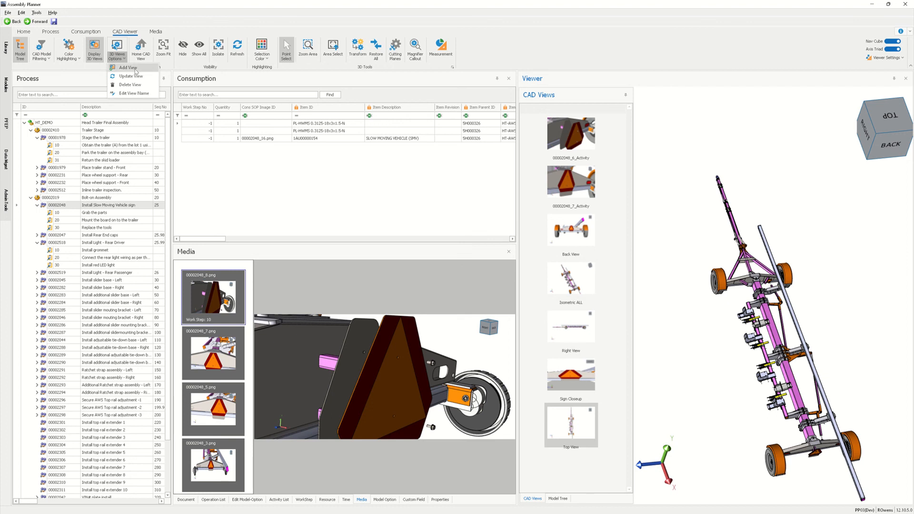
middle_drag(721, 152, 765, 170)
scroll(827, 341, up, 2)
scroll(827, 341, down, 1)
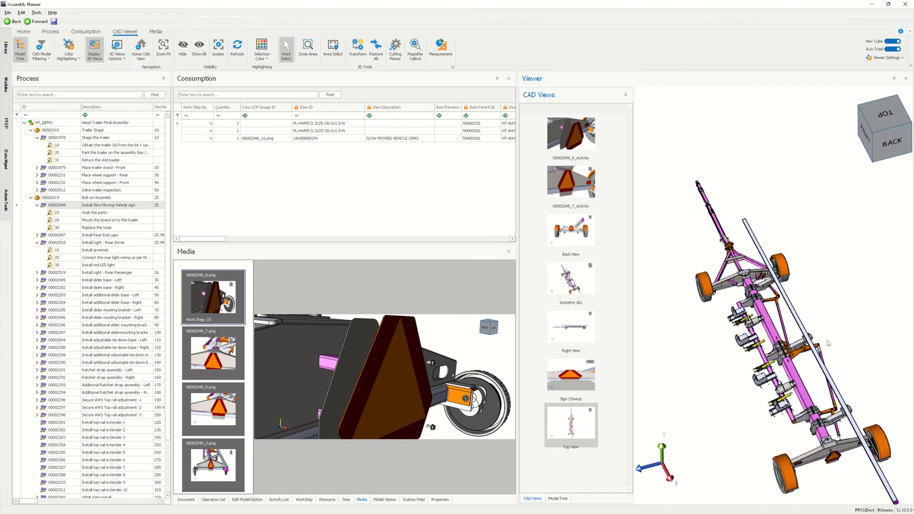
click(117, 50)
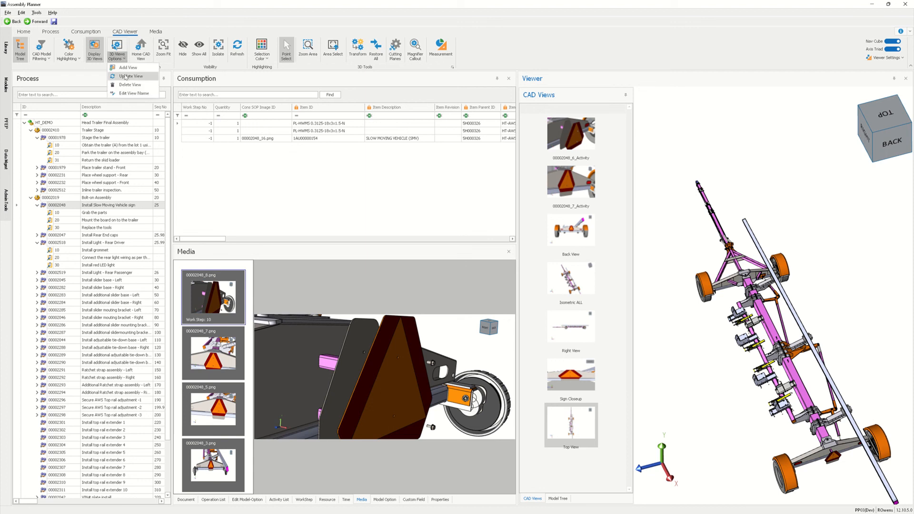
click(125, 76)
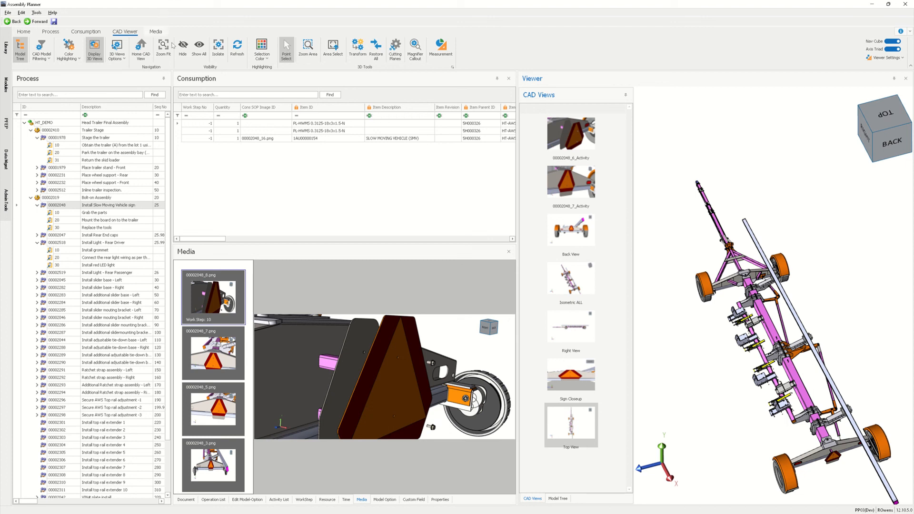
- Select the trailer's front driver-side wheel in the model and make all parts visible
scroll(722, 254, up, 3)
click(688, 312)
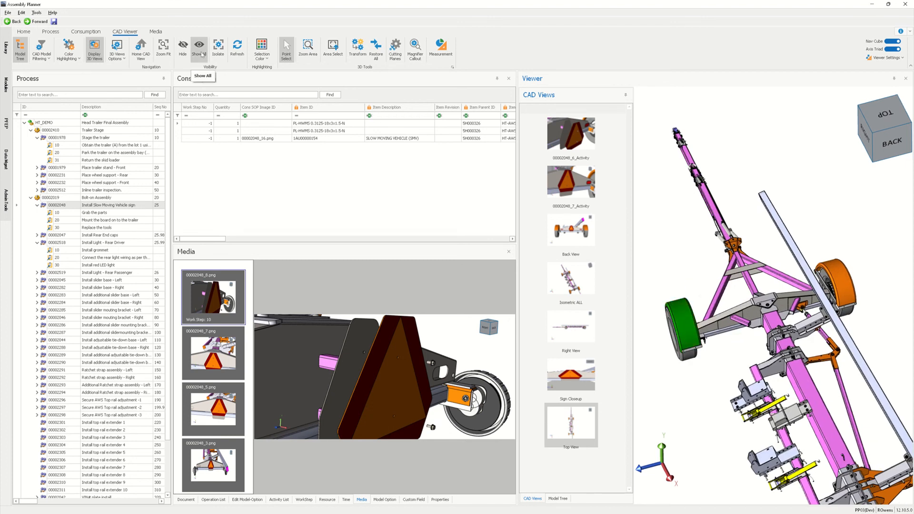
click(194, 55)
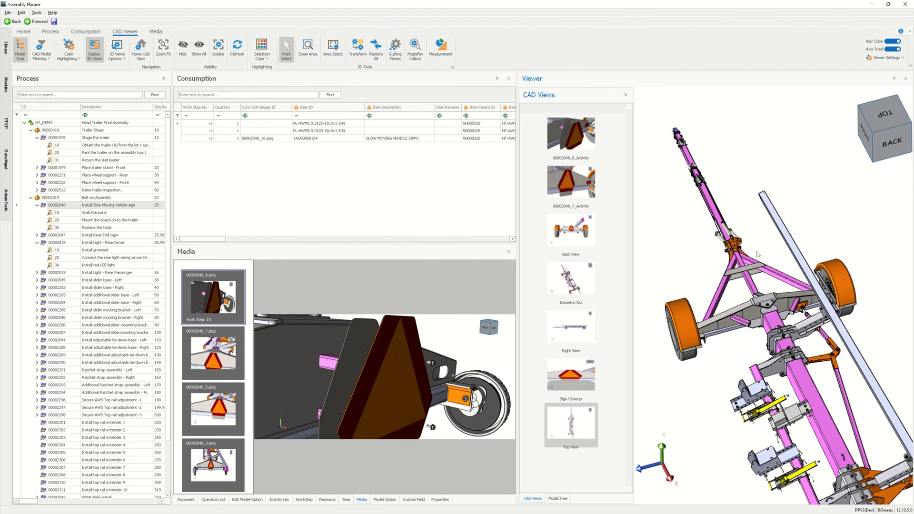
- Isolate the trailer's central frame beam and show all parts again
click(791, 367)
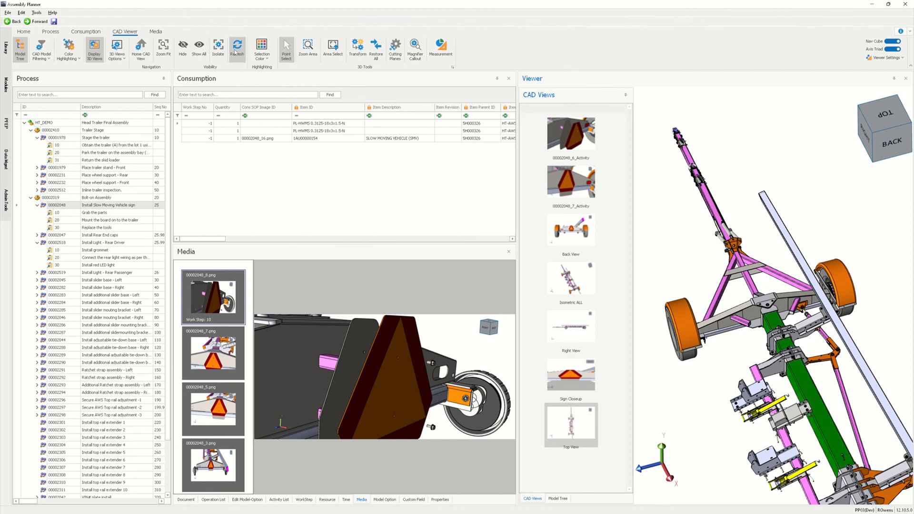
click(218, 50)
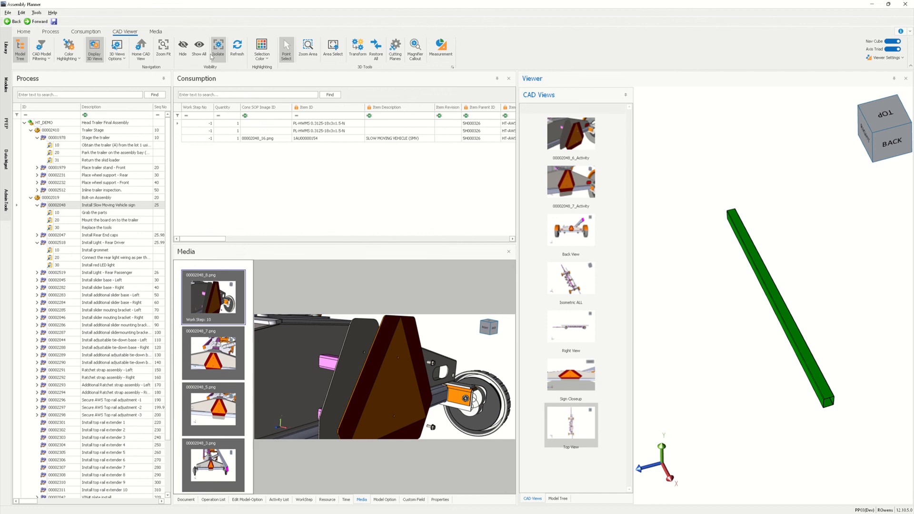
click(199, 54)
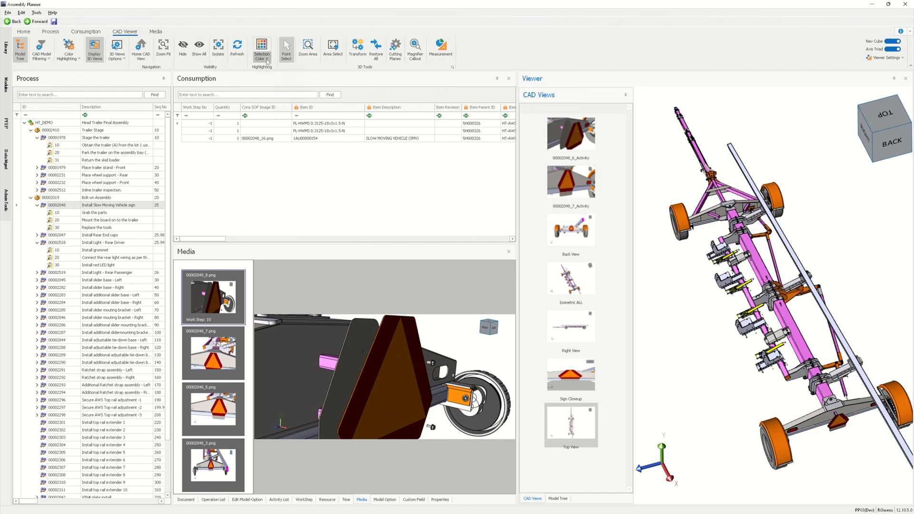
click(269, 59)
click(363, 19)
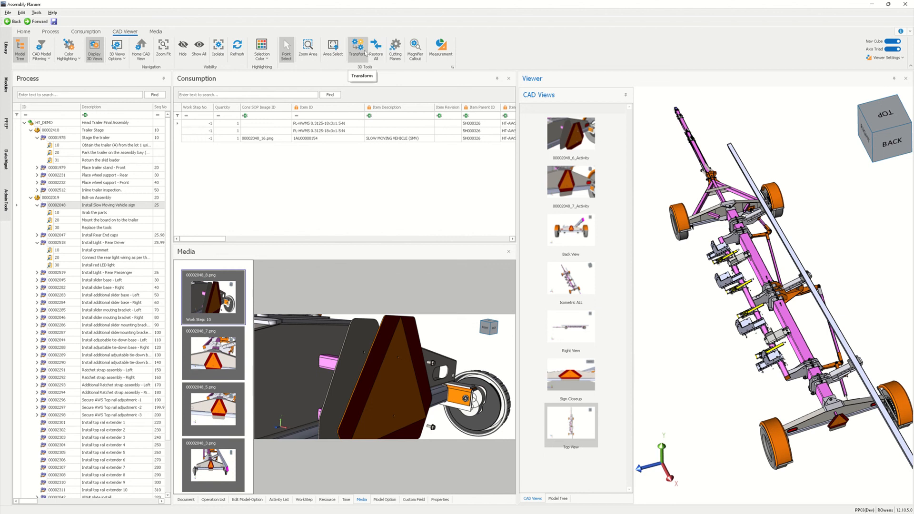
- Try a magnifier callout on the trailer frame, clear it and return to point selection
click(410, 51)
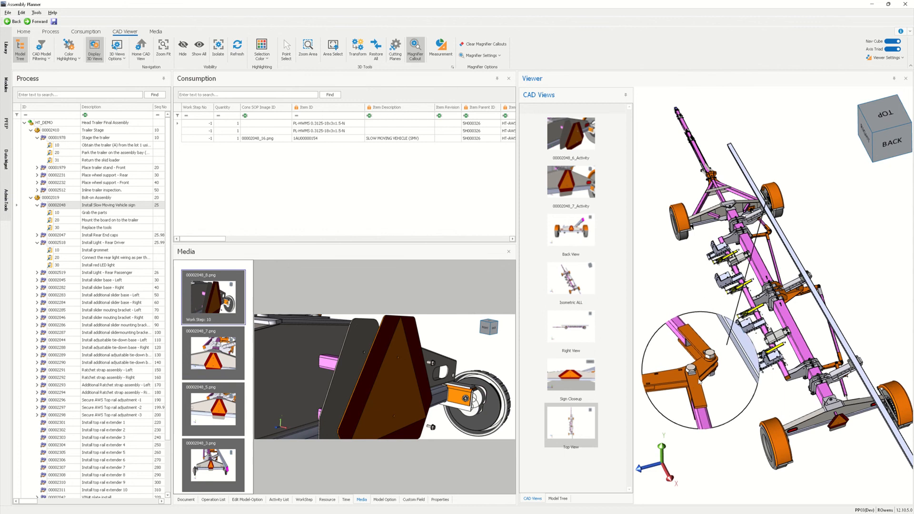
click(694, 391)
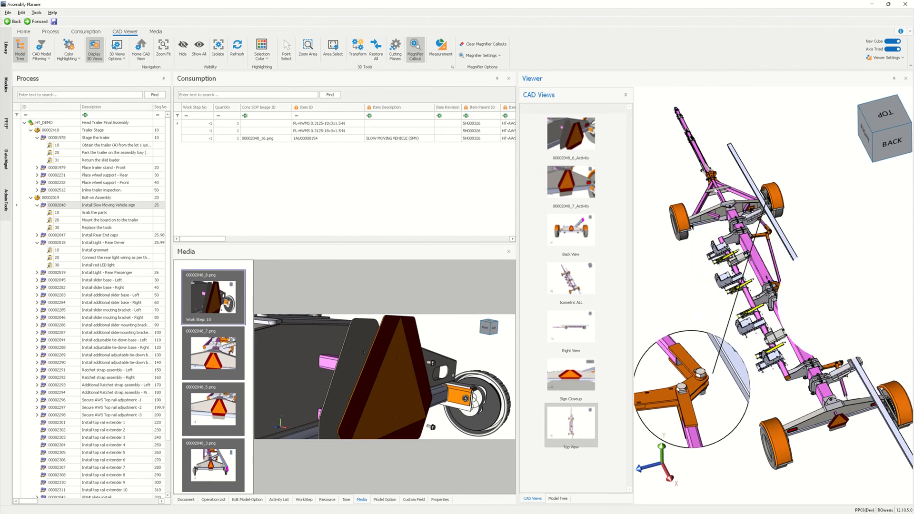
click(470, 45)
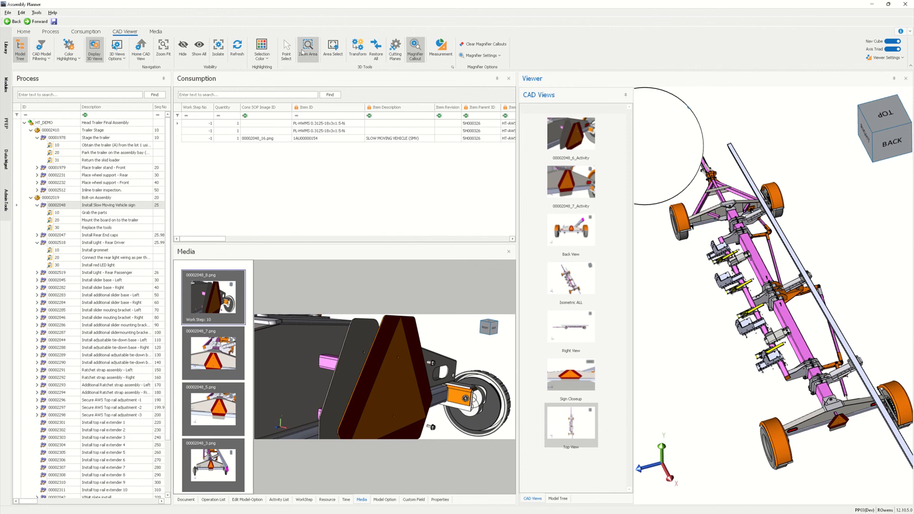
click(287, 47)
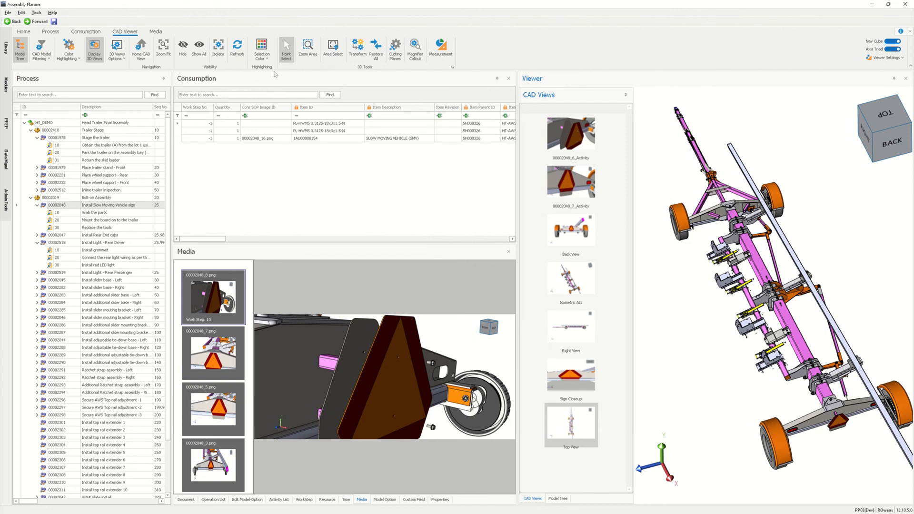
- Examine the media images and the attached document files of the Install Slow Moving Vehicle sign process
click(153, 31)
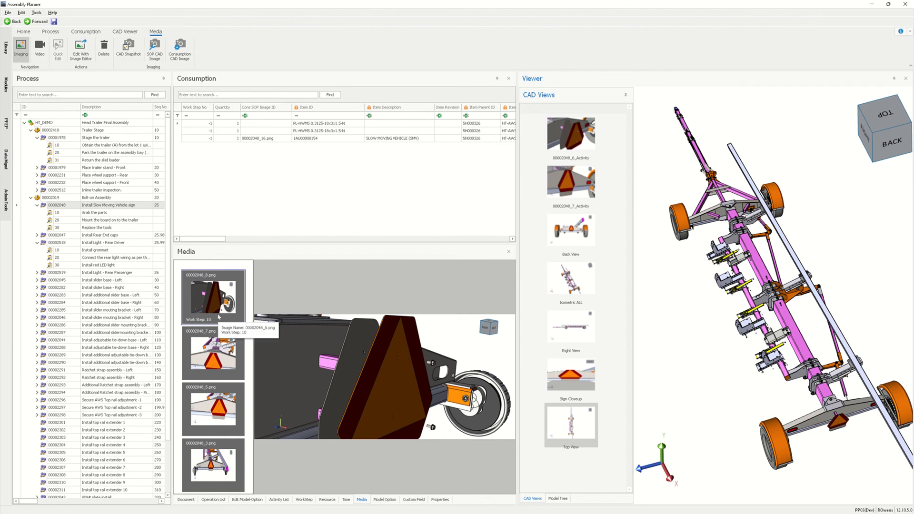
scroll(219, 317, down, 5)
scroll(219, 317, down, 1)
scroll(218, 318, up, 2)
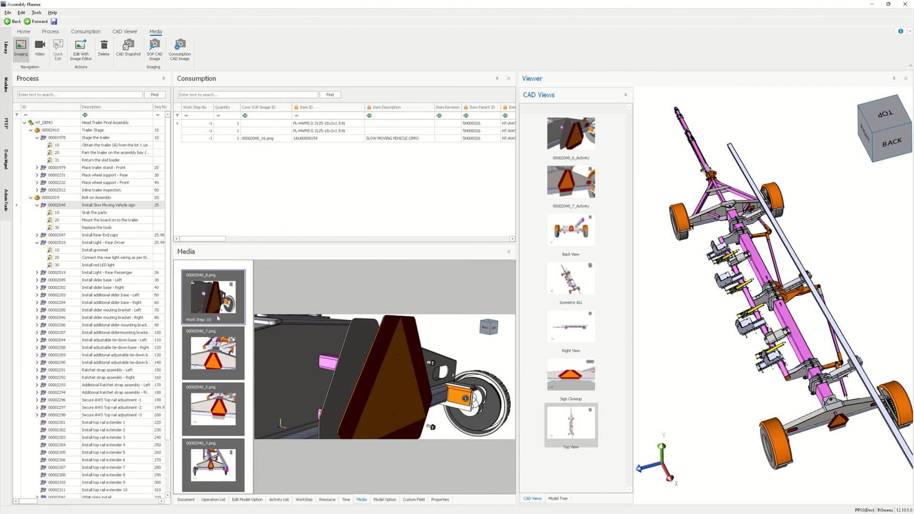
scroll(199, 299, down, 3)
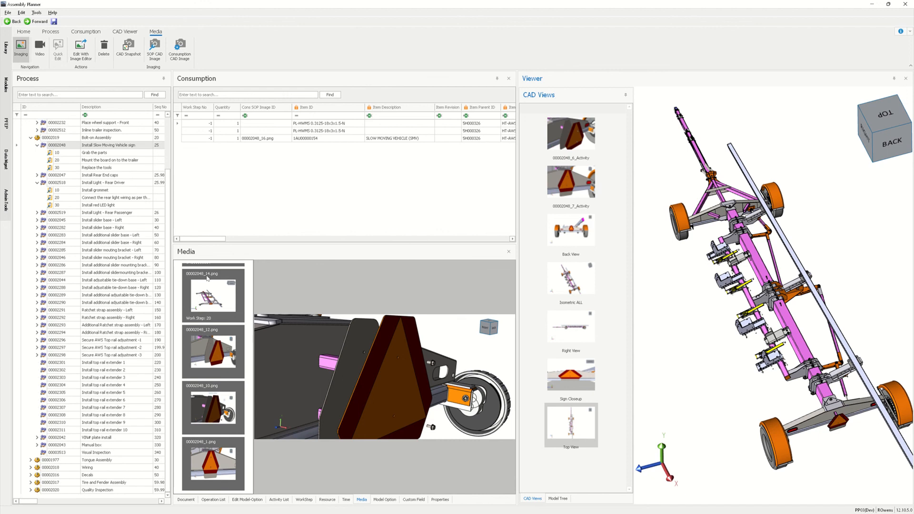
scroll(207, 278, down, 5)
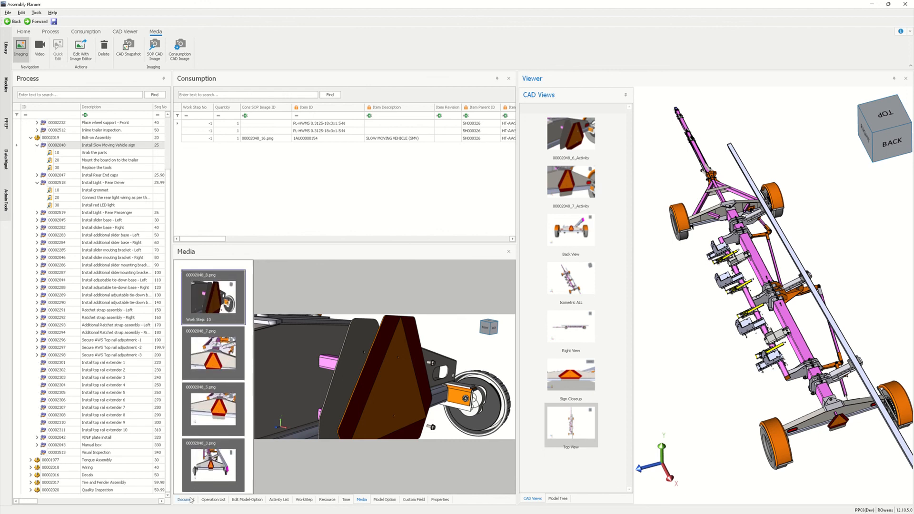
click(186, 500)
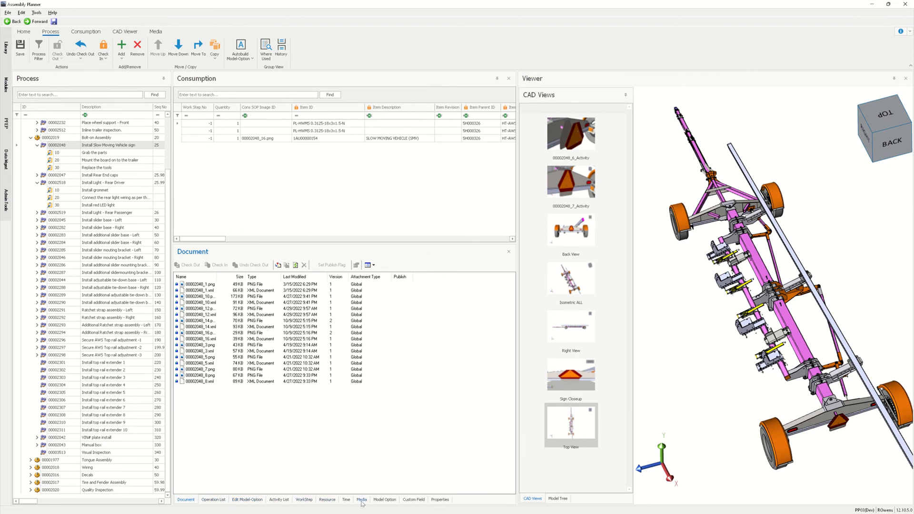
- Assign the image 00002048_7.png from the process media to work step 10, Grab the parts
click(362, 499)
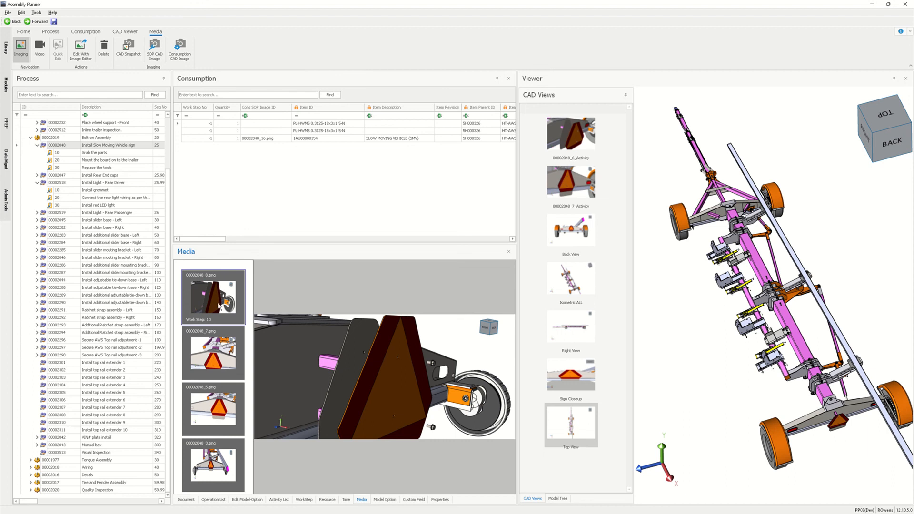
click(207, 351)
drag(189, 326, 112, 155)
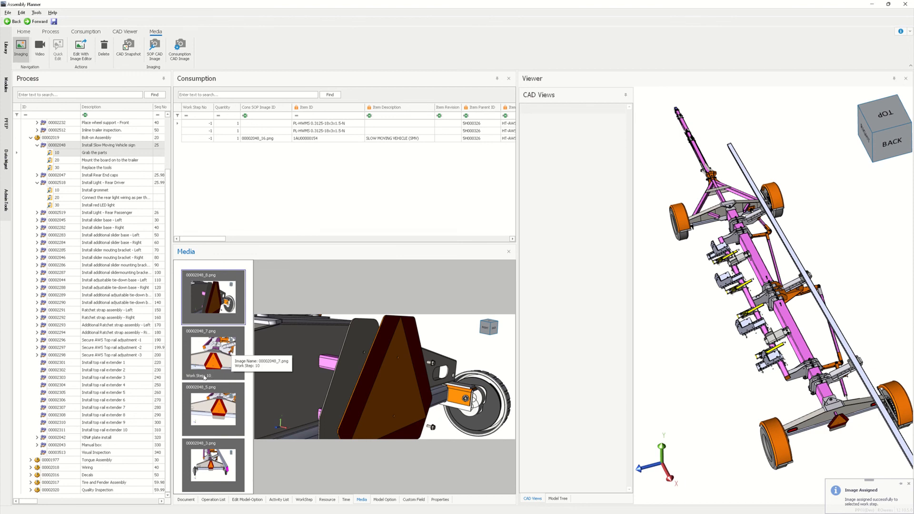
- Frame a close rear view of the slow moving vehicle sign in the CAD viewer with no part selected
middle_drag(821, 242, 901, 258)
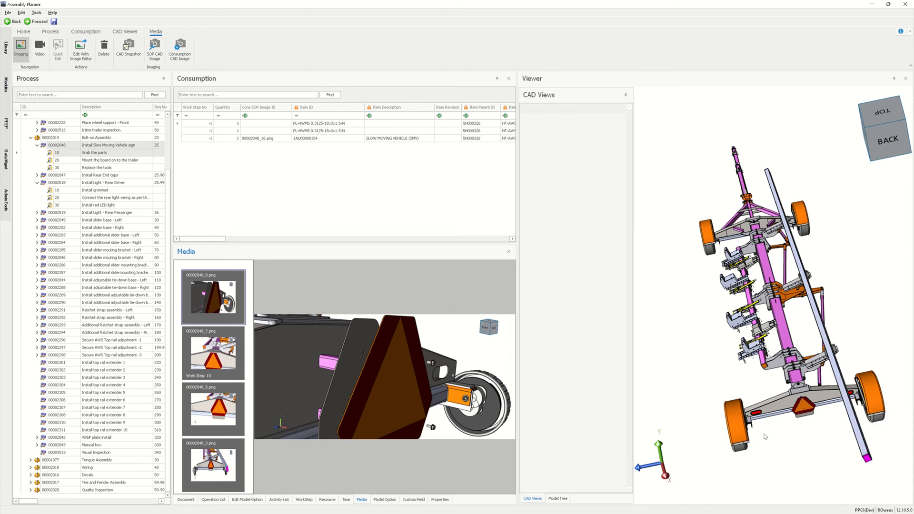
scroll(809, 428, up, 5)
scroll(865, 408, up, 2)
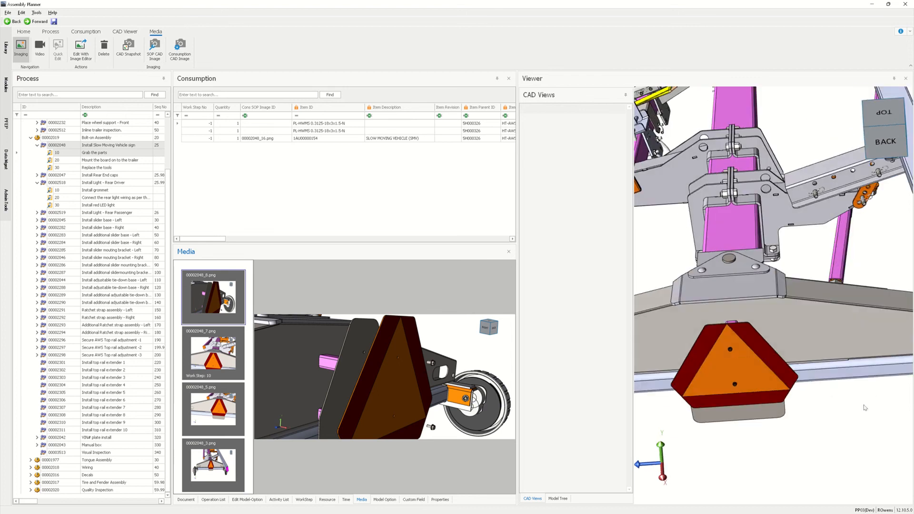
click(759, 286)
mouse_move(758, 286)
middle_down()
mouse_move(746, 279)
mouse_move(767, 280)
mouse_move(760, 286)
middle_up()
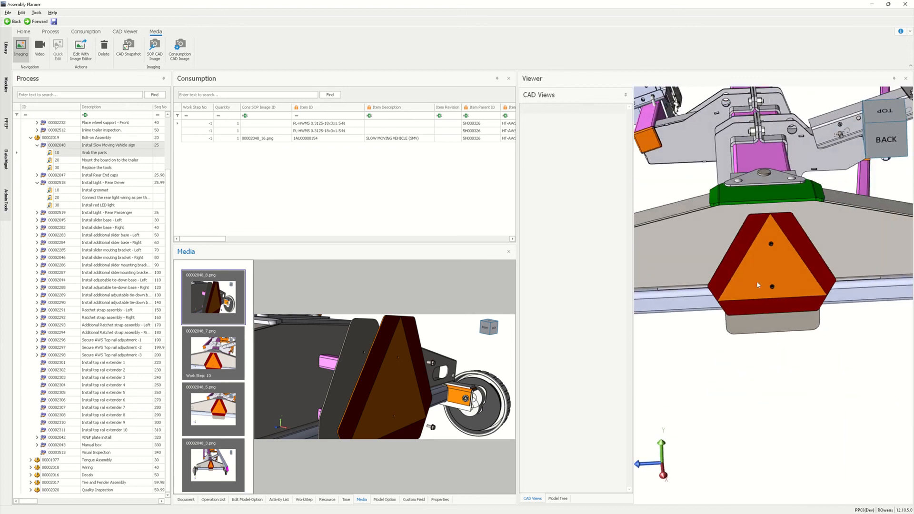
click(745, 350)
- Save an SOP CAD image of the framed sign to the Install Slow Moving Vehicle sign activity and check its media list
click(154, 50)
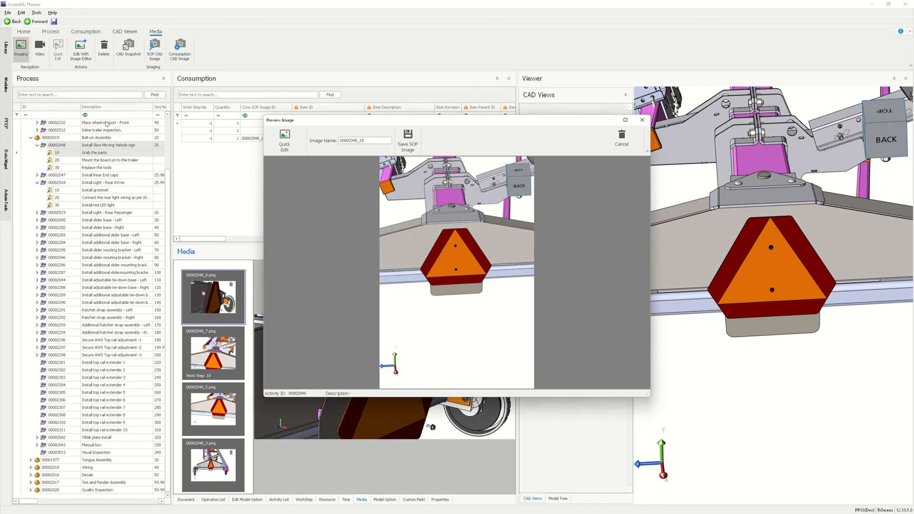
click(642, 119)
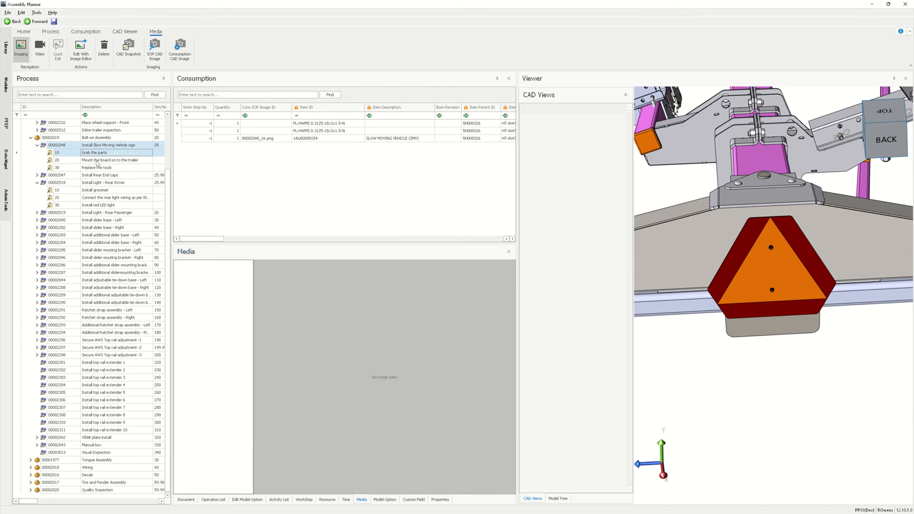
click(111, 145)
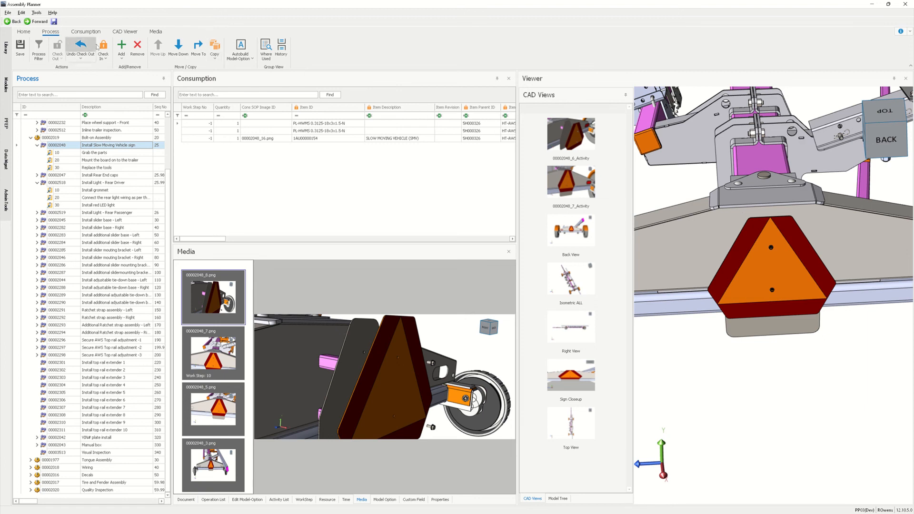
click(155, 31)
click(155, 48)
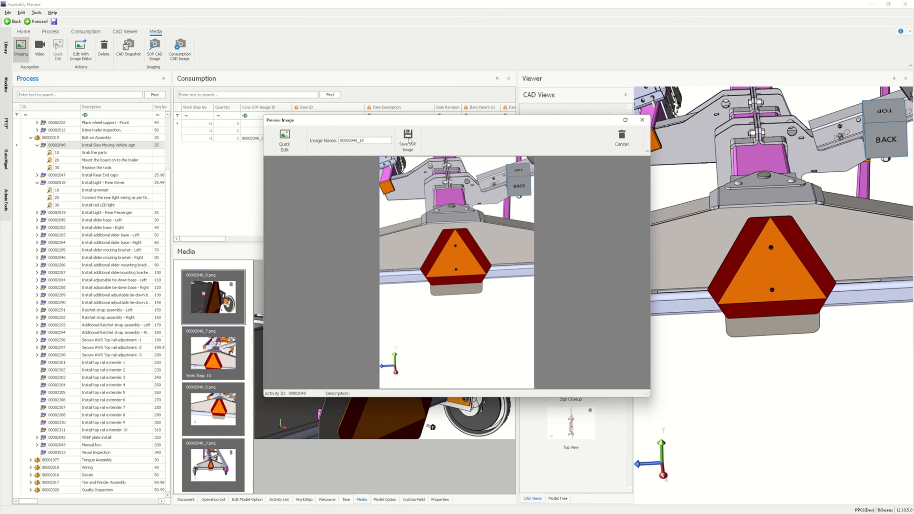
click(409, 138)
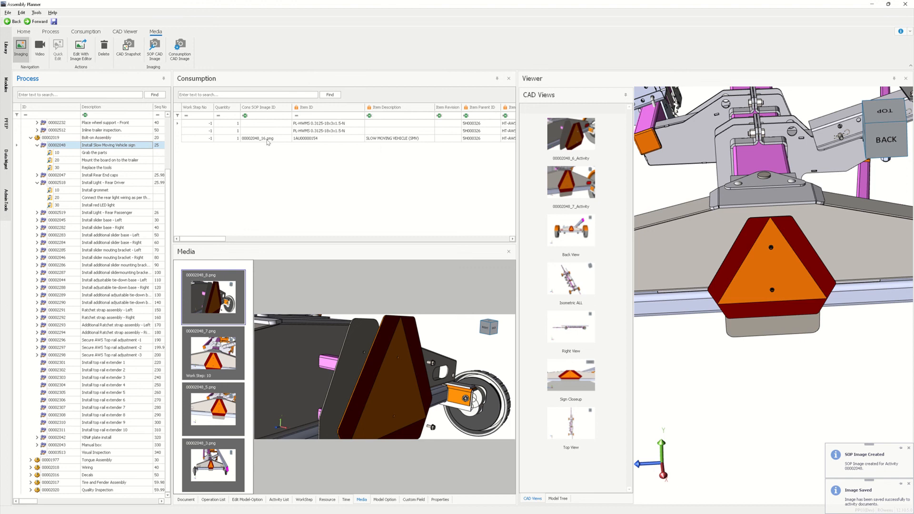
scroll(209, 345, down, 3)
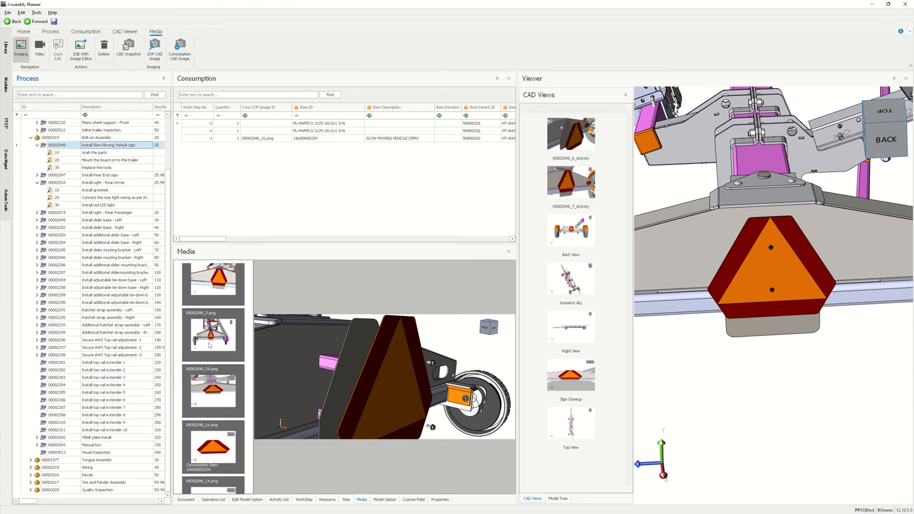
scroll(210, 345, down, 3)
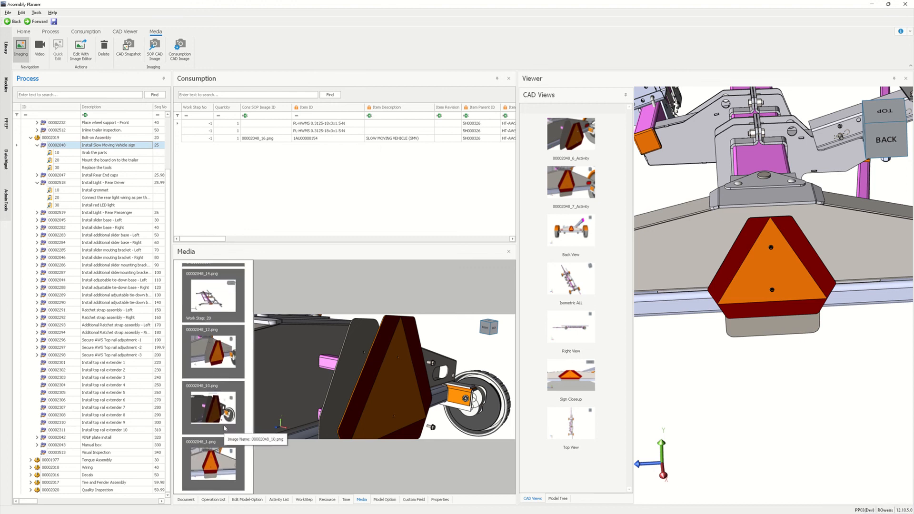
- Isolate the slow moving vehicle sign's consumption item 1AU00000154 in the CAD viewer
scroll(225, 428, up, 2)
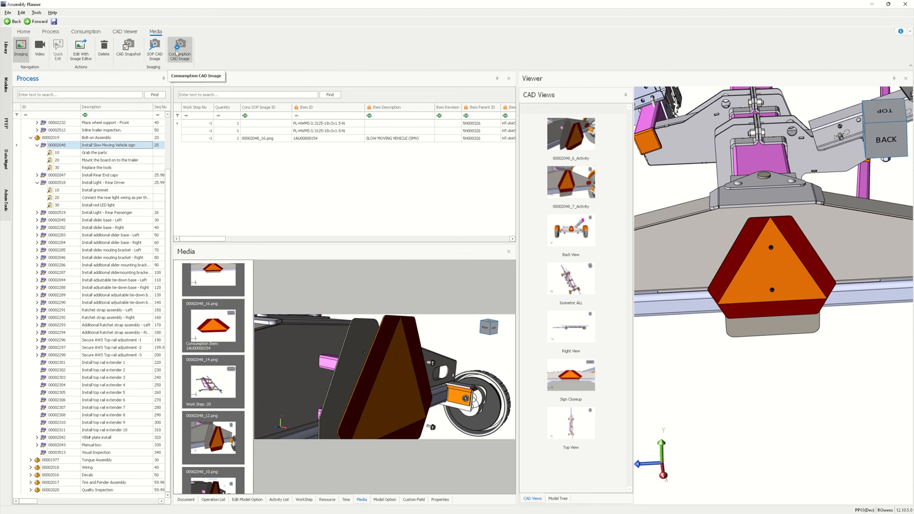
click(393, 139)
right_click(393, 141)
right_click(340, 139)
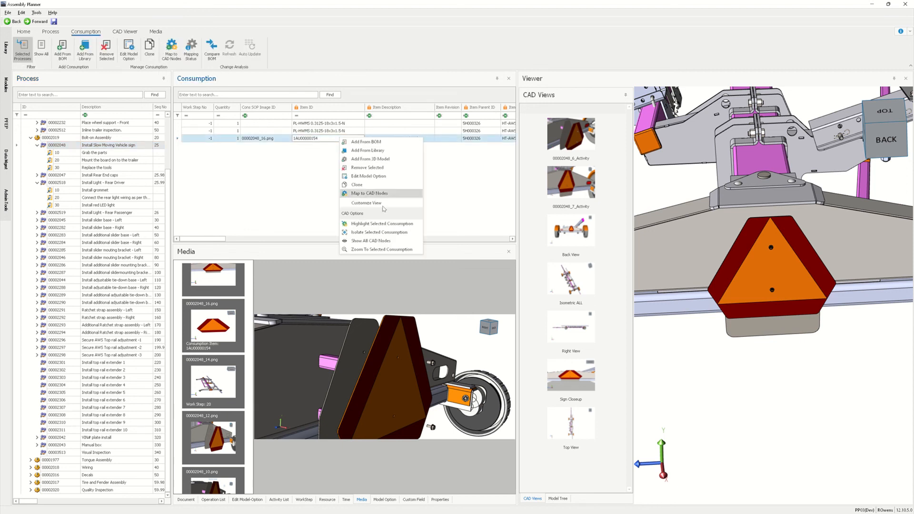
click(381, 233)
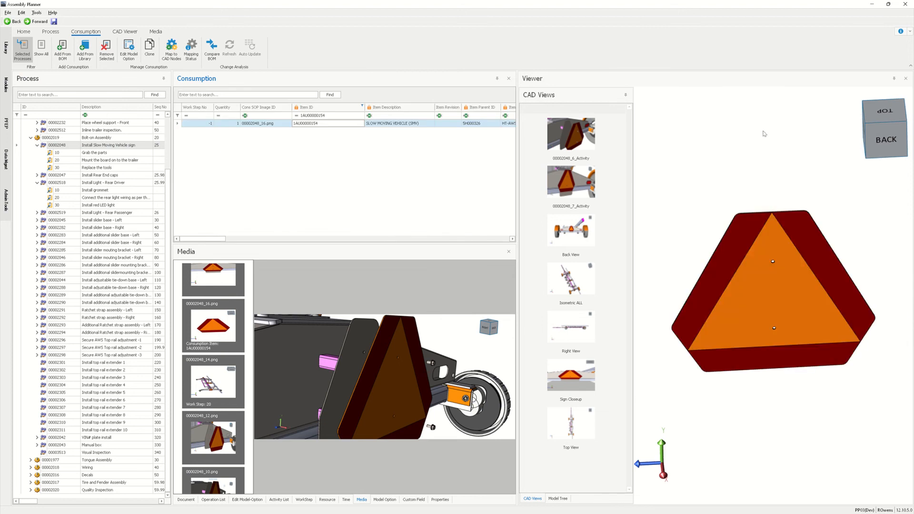
- Open the media image 00002048_14.png in the image editor and widen the media area for more canvas space
click(156, 32)
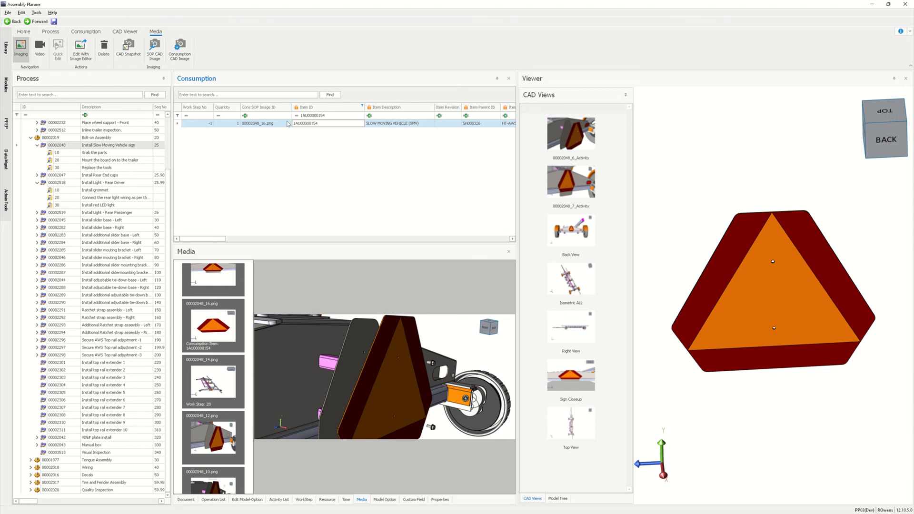
click(221, 378)
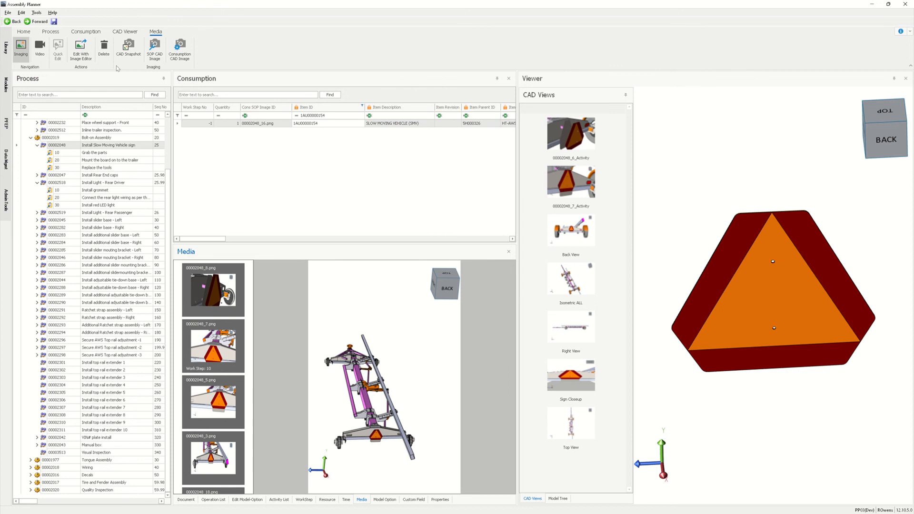
click(86, 59)
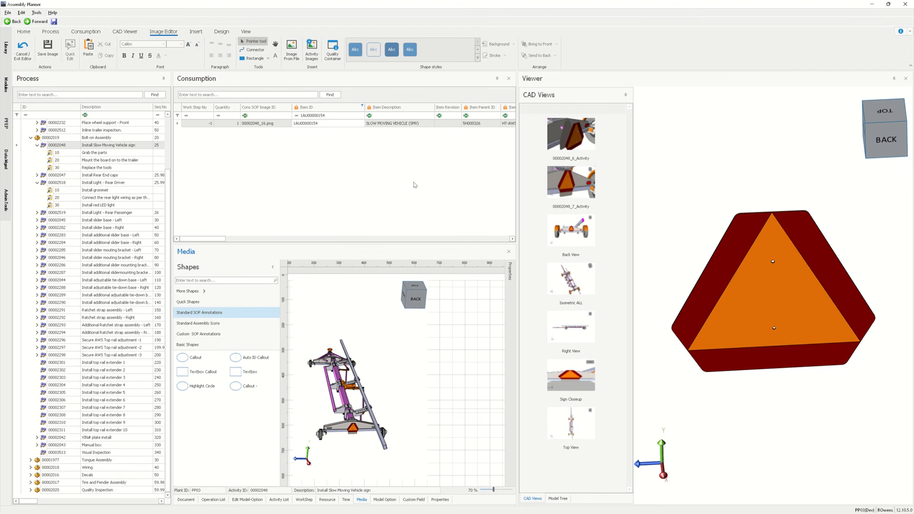
scroll(393, 357, down, 2)
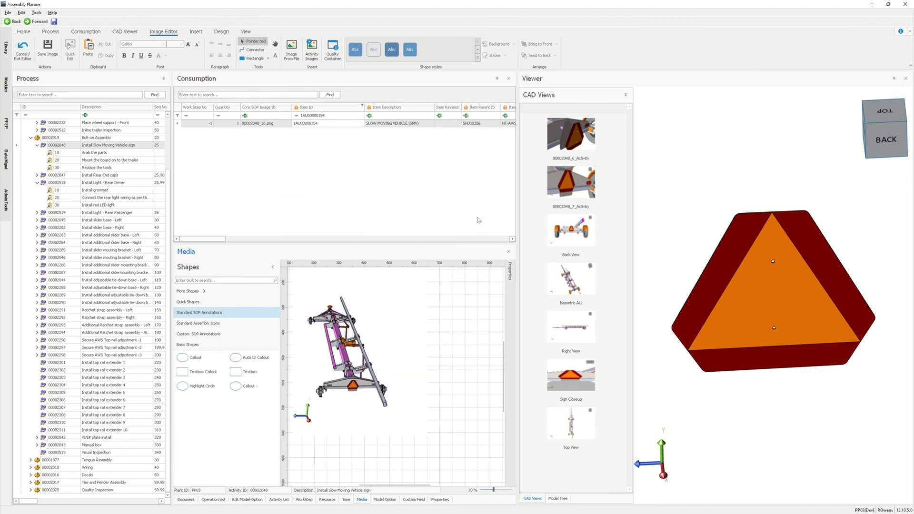
drag(518, 164, 672, 161)
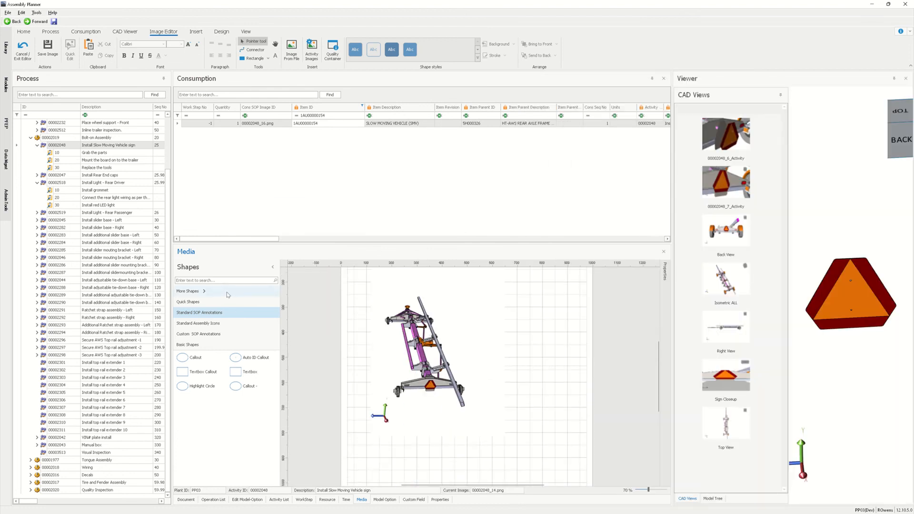
- Add a standard SOP callout beside the trailer with its leader pointing to the long rail
drag(190, 357, 443, 332)
click(508, 312)
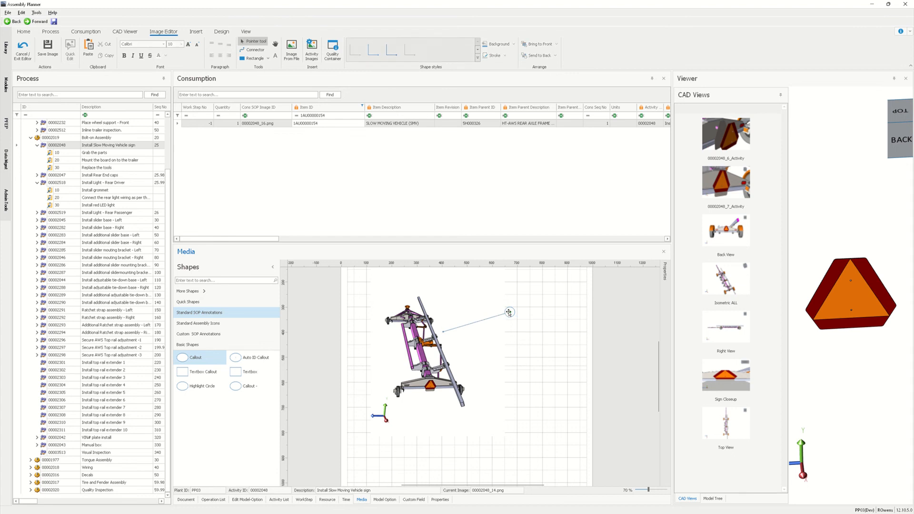
click(521, 351)
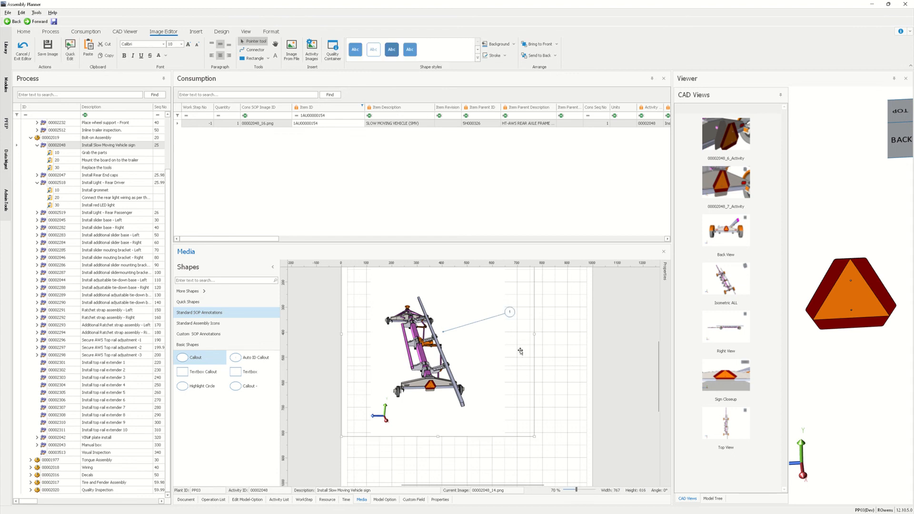
- Place a quality container above the trailer drawing, and exit the image editor without saving the annotations
click(295, 55)
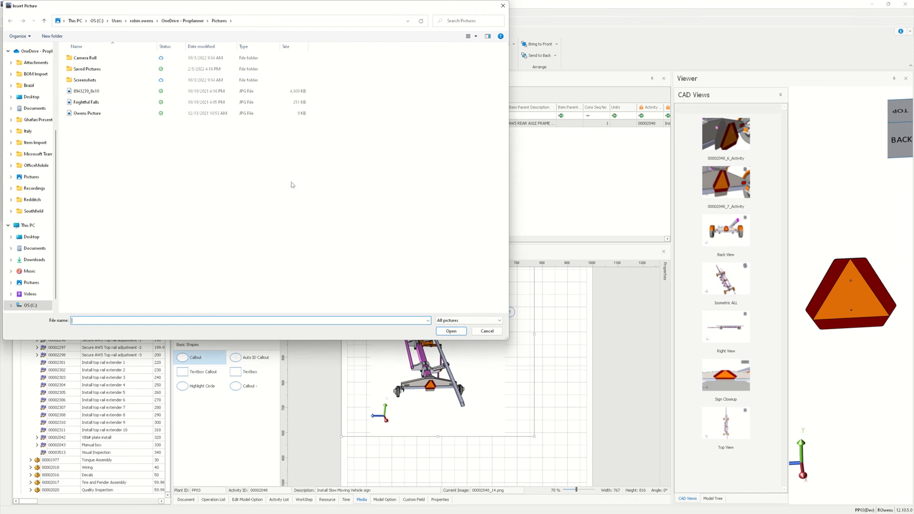
click(498, 332)
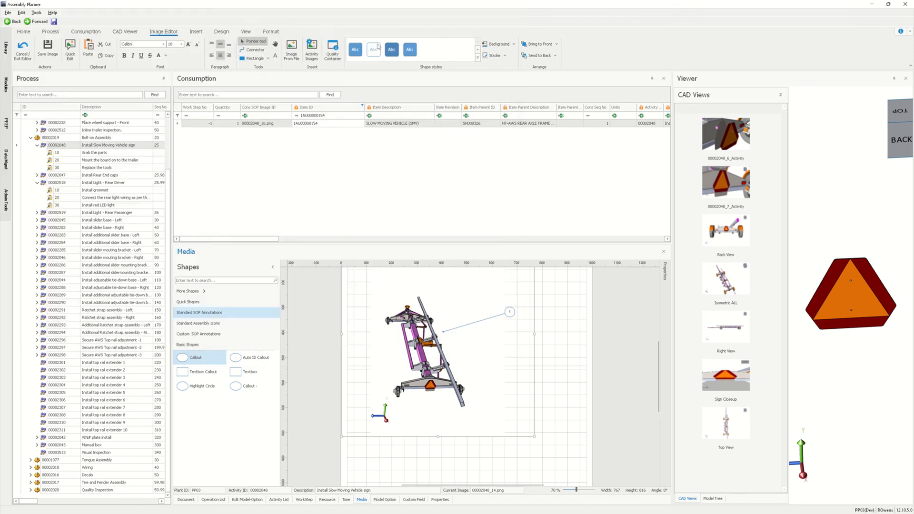
click(332, 51)
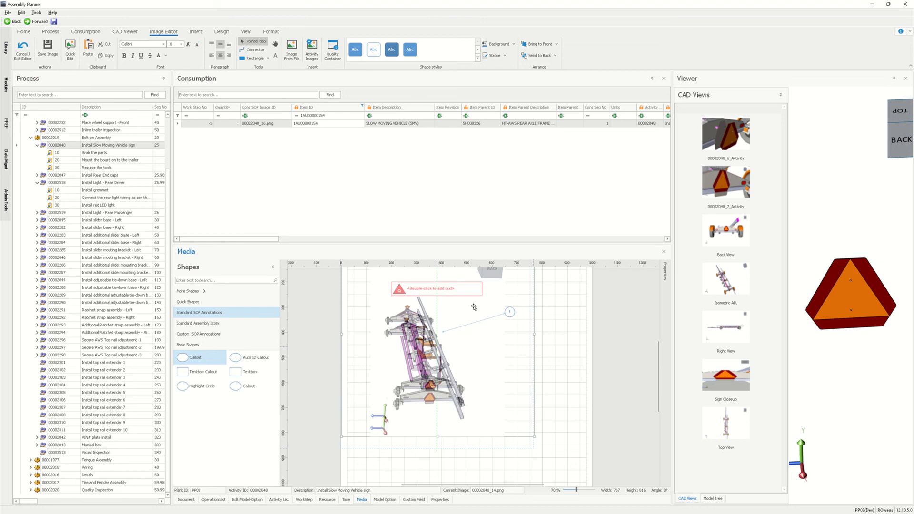
click(447, 294)
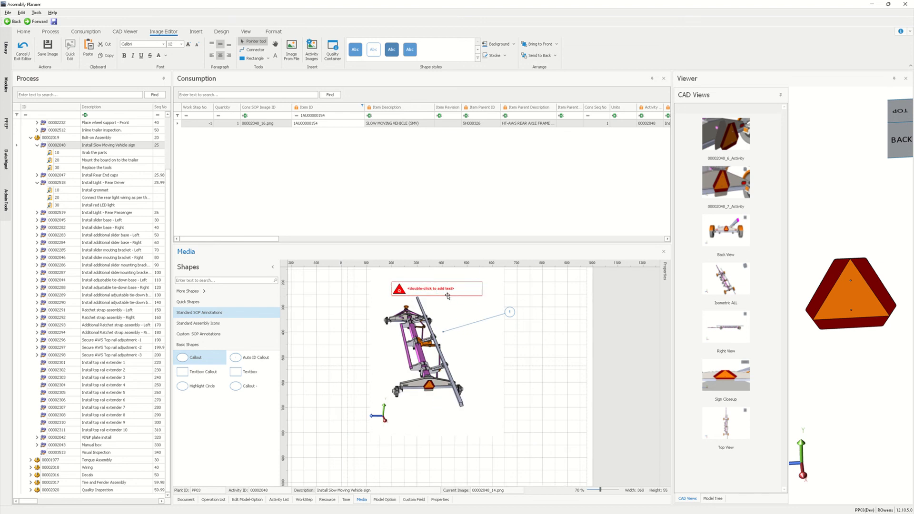
click(21, 49)
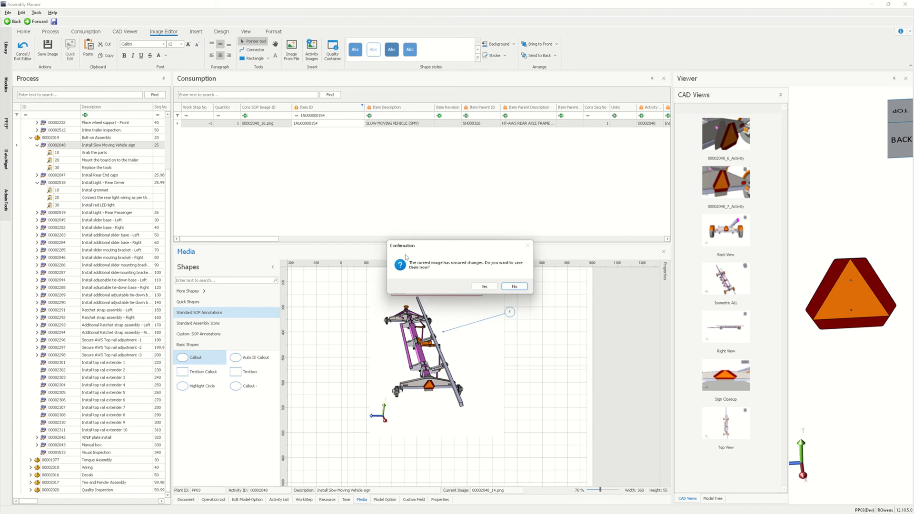
click(519, 286)
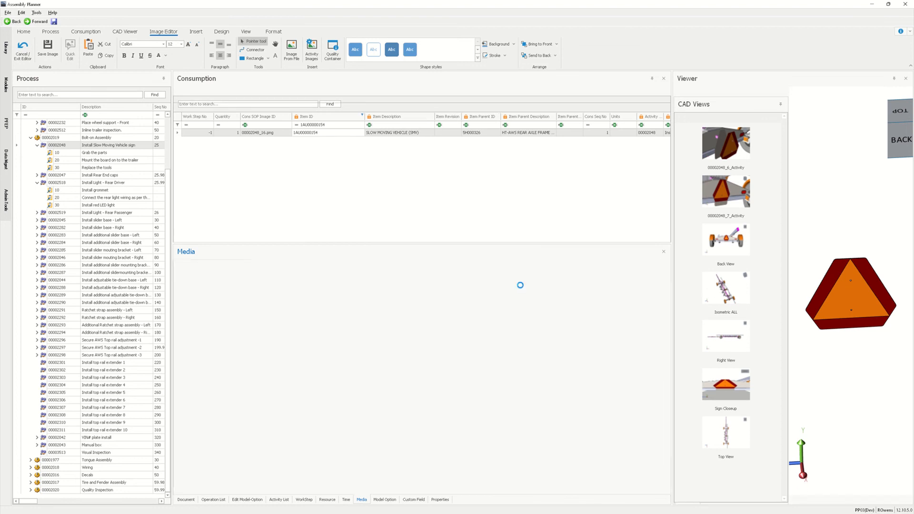